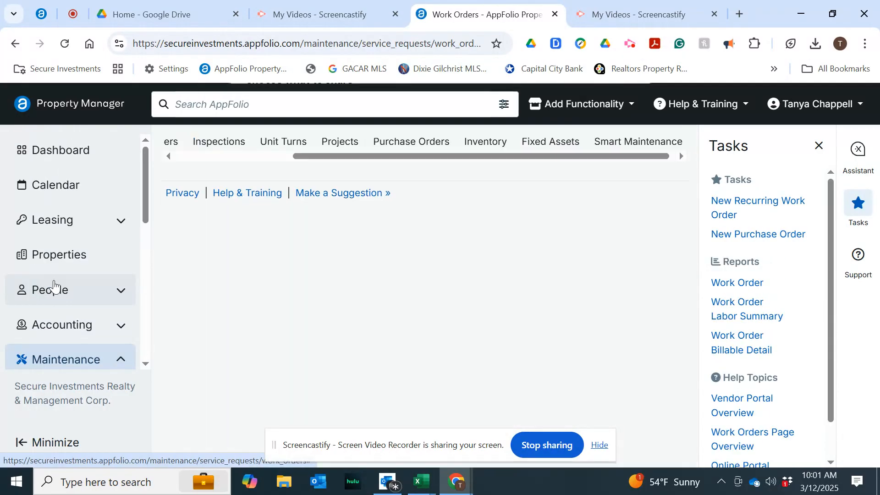
Filter the work orders list by the Work Done status.
scroll(226, 350, "down", 2)
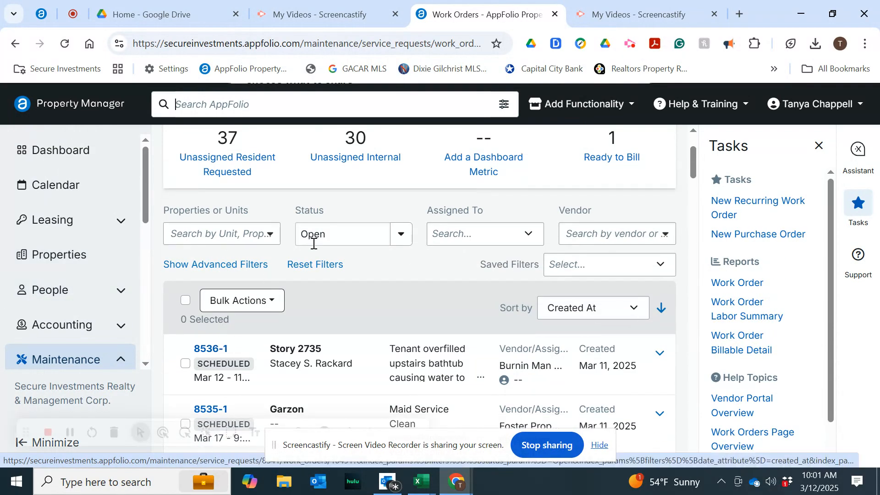
left_click(401, 233)
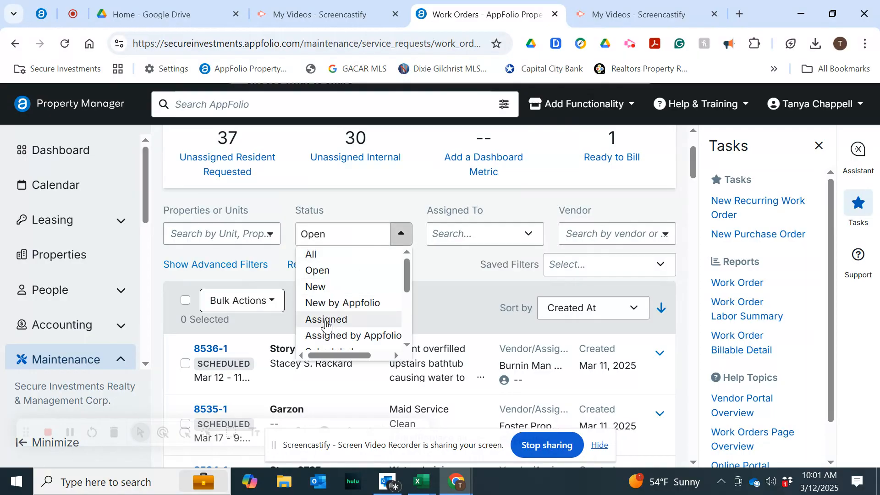
scroll(326, 325, "down", 3)
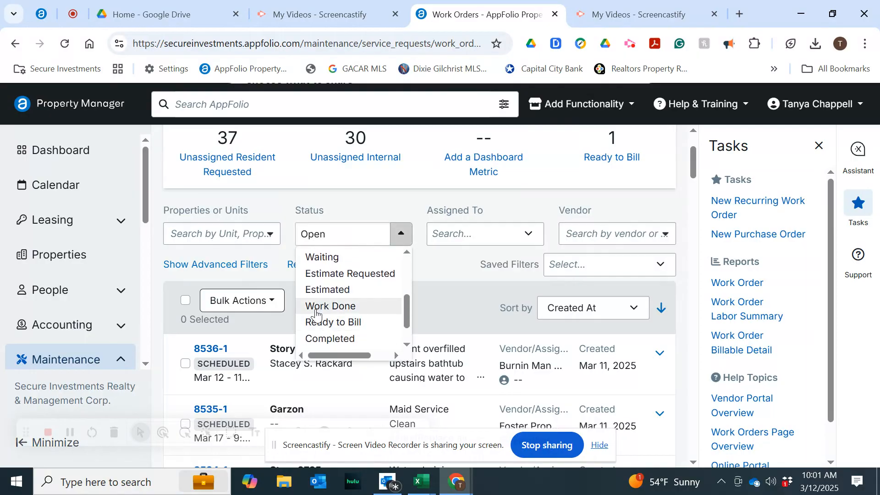
left_click(316, 307)
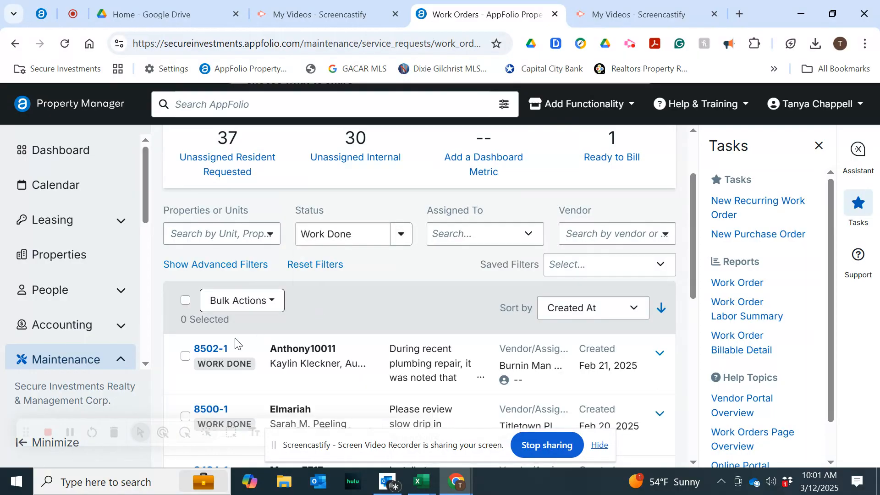
Show the advanced filters and set the Billed filter to Unbilled.
left_click(240, 264)
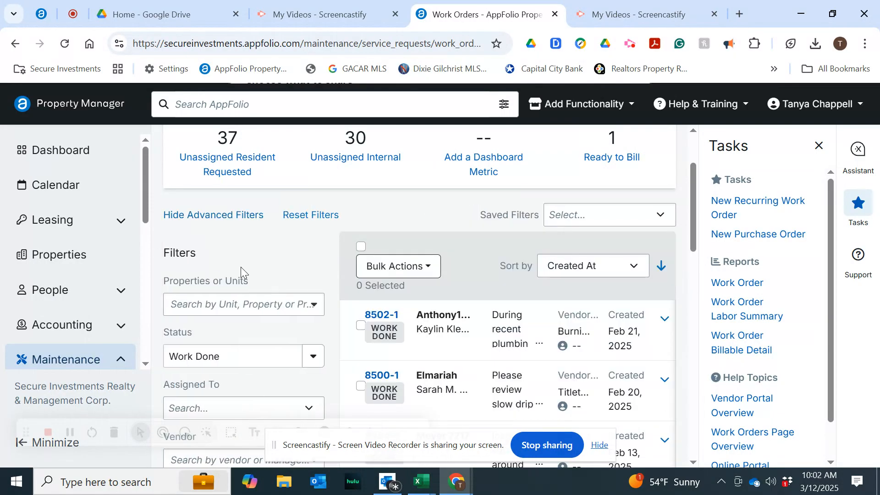
scroll(247, 322, "down", 10)
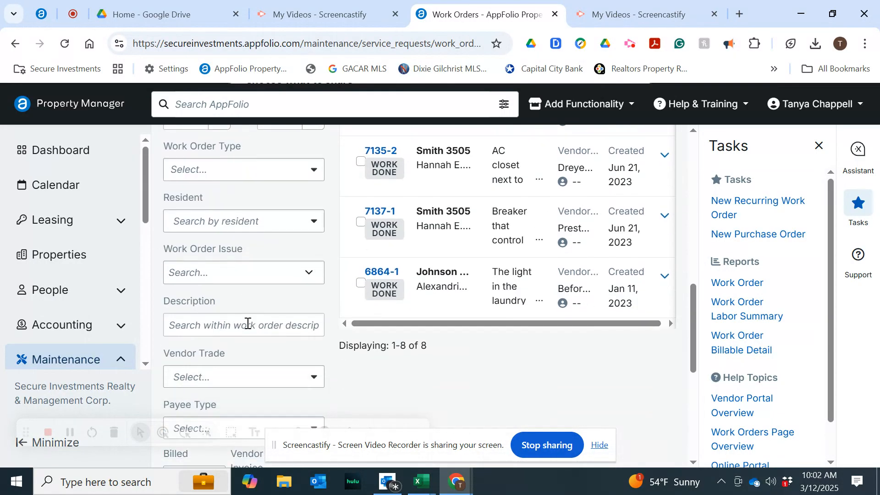
scroll(248, 323, "down", 4)
left_click(208, 280)
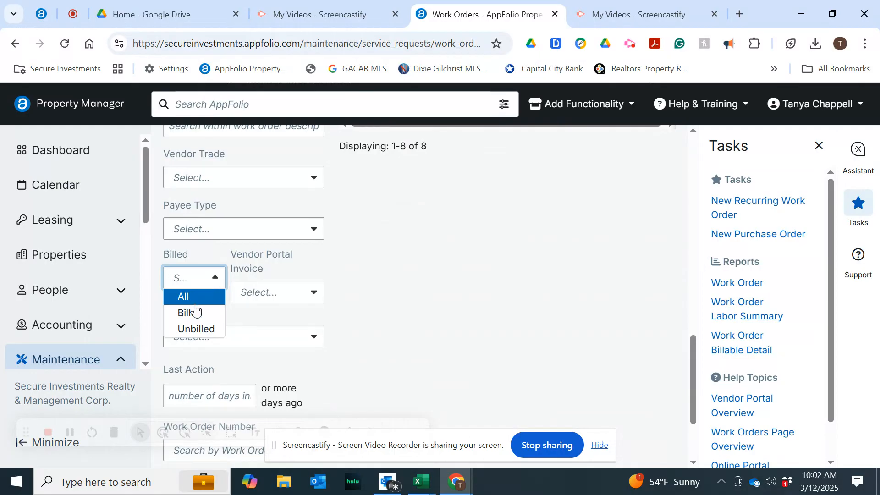
left_click(198, 329)
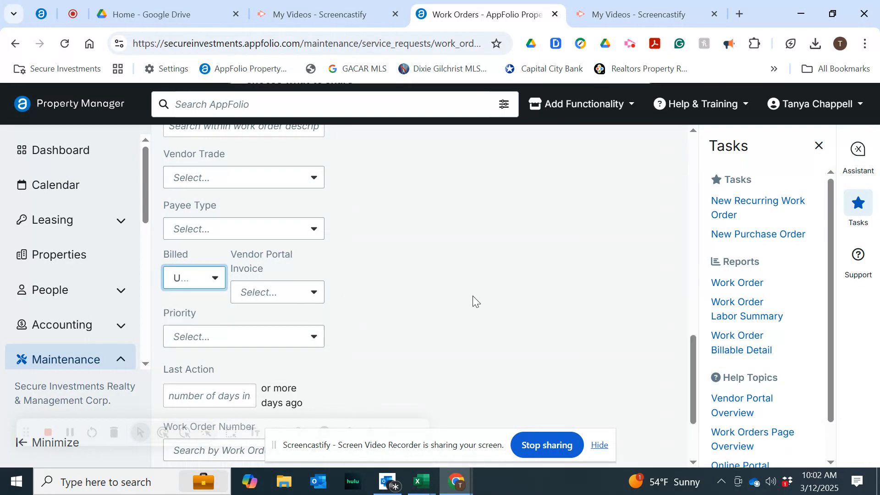
Open work order 8502-1 from the filtered results.
scroll(474, 300, "up", 10)
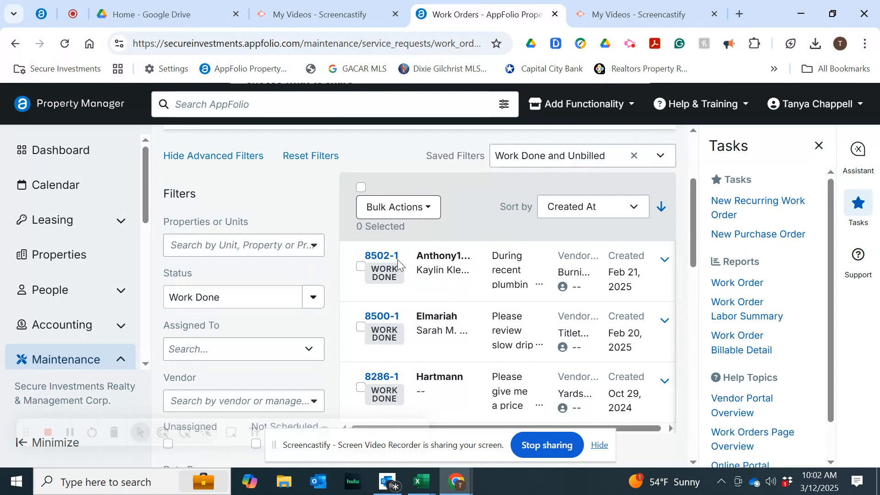
left_click(373, 259)
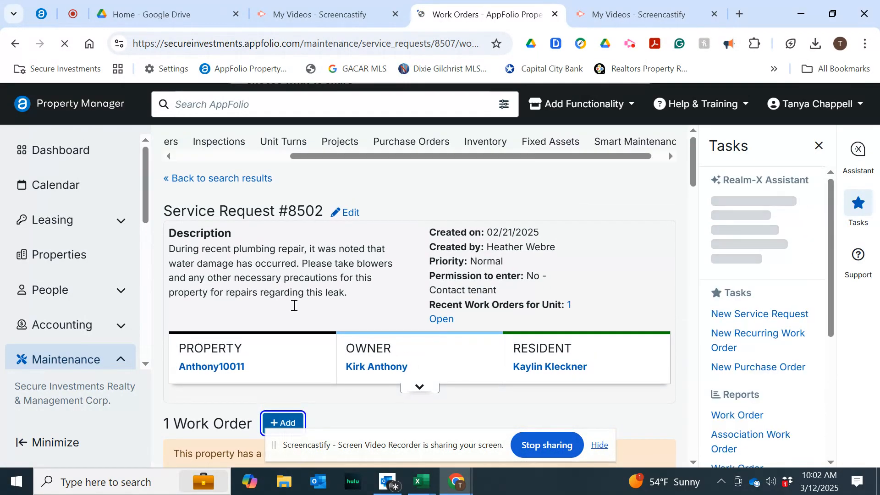
Download the vendor's billable item invoice for 8502-1 and open the PDF.
scroll(359, 373, "down", 10)
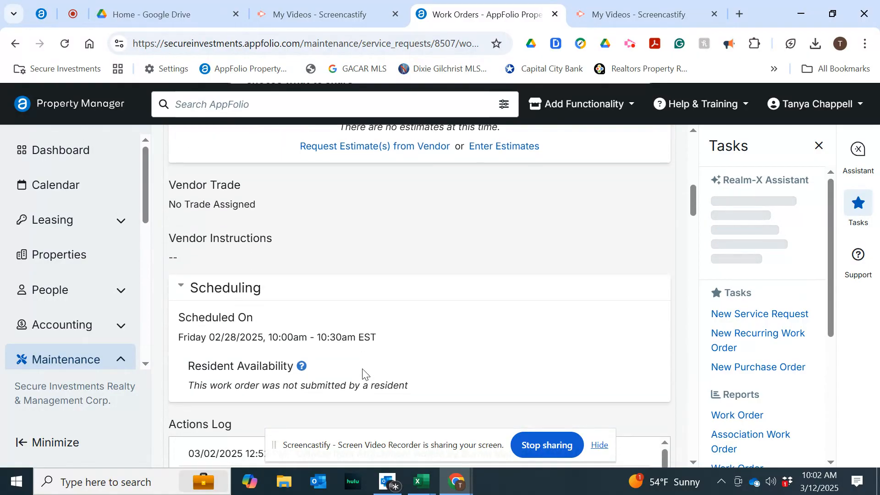
scroll(362, 374, "down", 5)
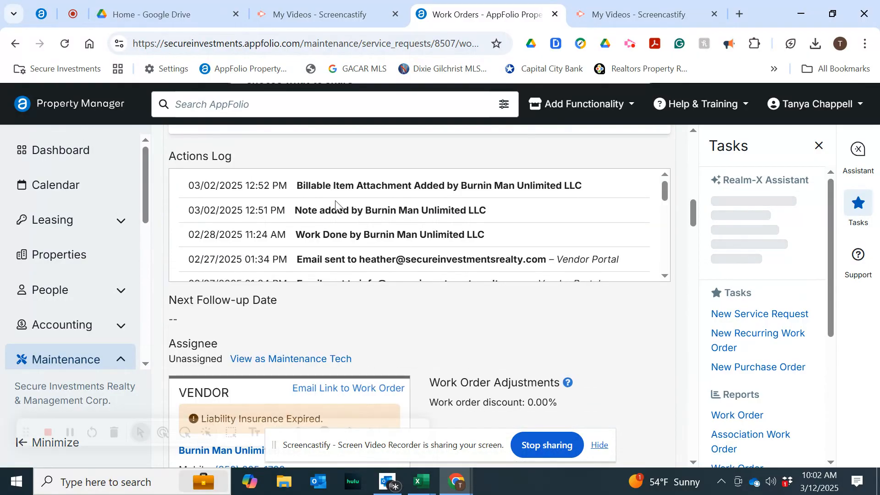
scroll(382, 362, "down", 9)
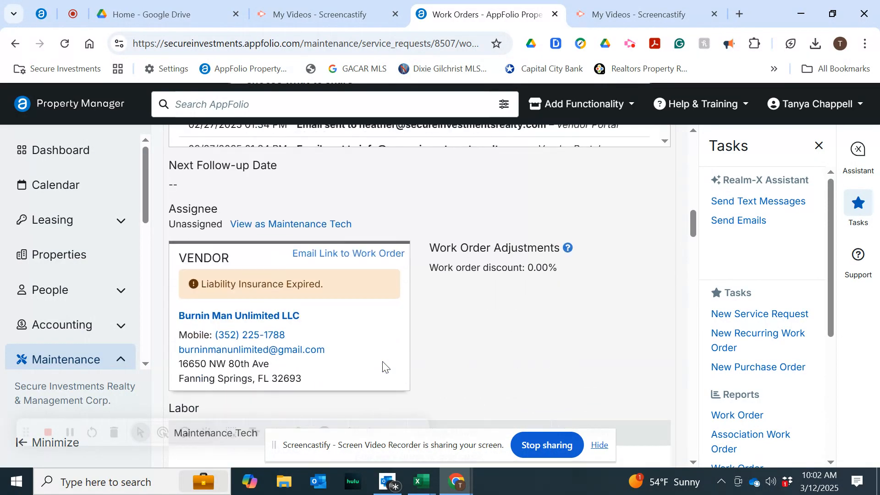
scroll(383, 361, "down", 3)
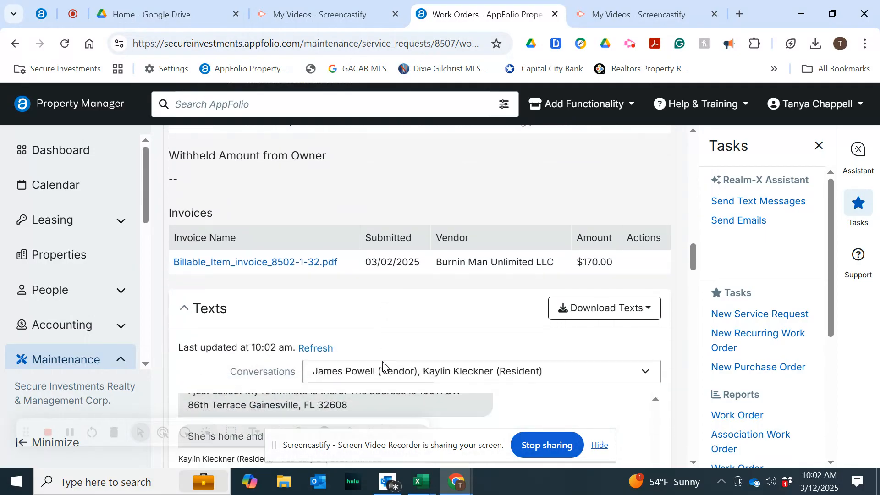
left_click(262, 250)
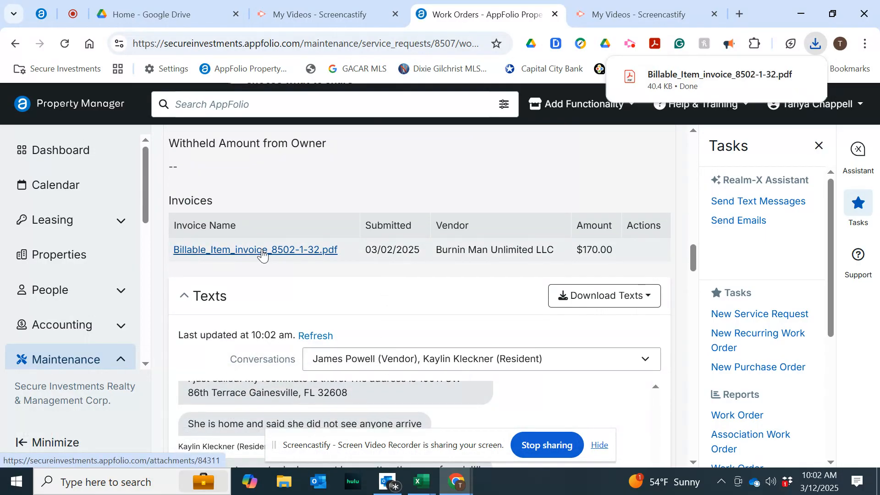
left_click(660, 83)
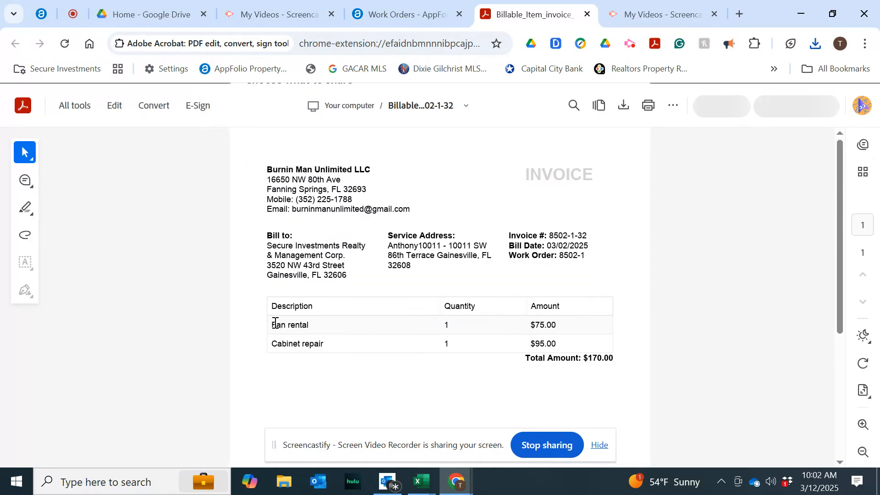
Review the invoice's service address, line items and total amount.
left_click_drag(270, 324, 619, 350)
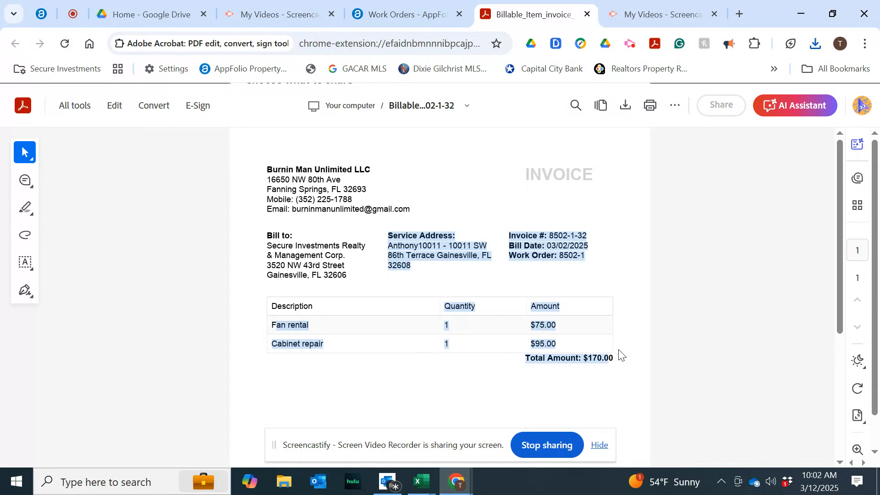
left_click(472, 390)
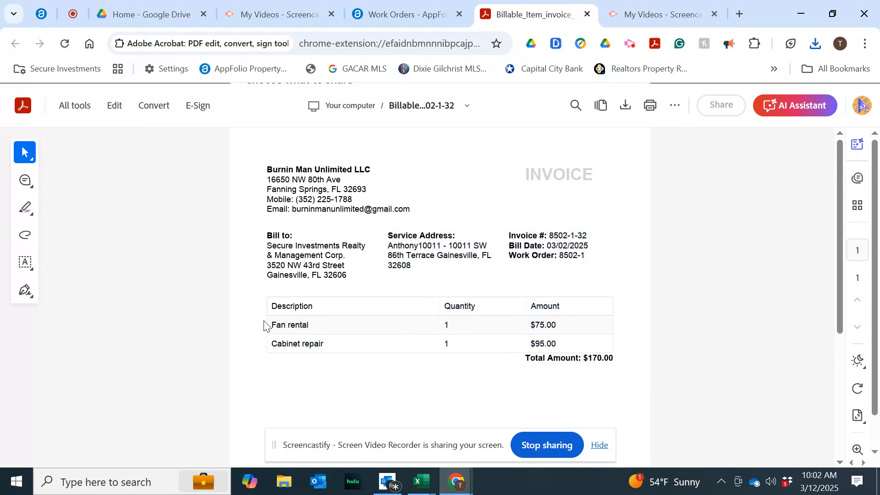
mouse_move(270, 324)
left_mouse_down()
mouse_move(341, 343)
mouse_move(508, 355)
mouse_move(542, 288)
mouse_move(574, 365)
mouse_move(582, 361)
mouse_move(497, 320)
mouse_move(430, 330)
mouse_move(269, 331)
left_mouse_up()
left_click(606, 375)
left_click_drag(627, 369, 271, 326)
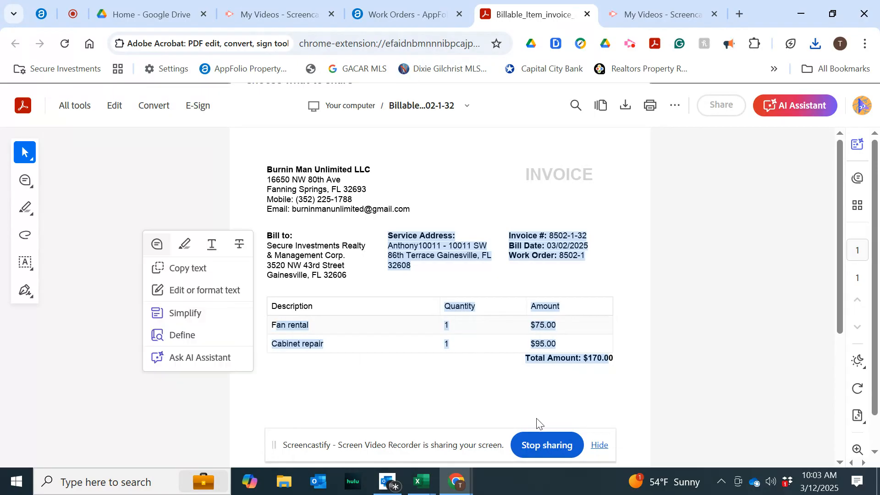
left_click(486, 379)
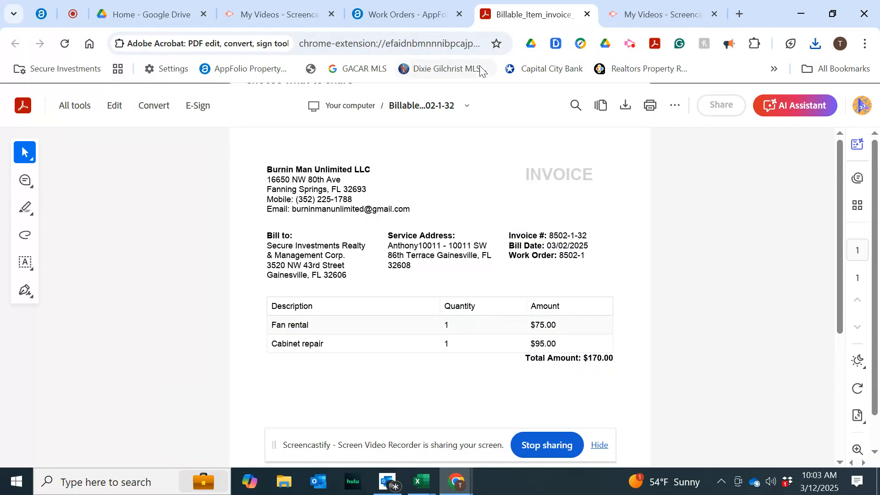
Edit work order 8502-1 and enter vendor instructions 'Cabinet repaired and fan put in lace to dry out cabinet'.
left_click(411, 13)
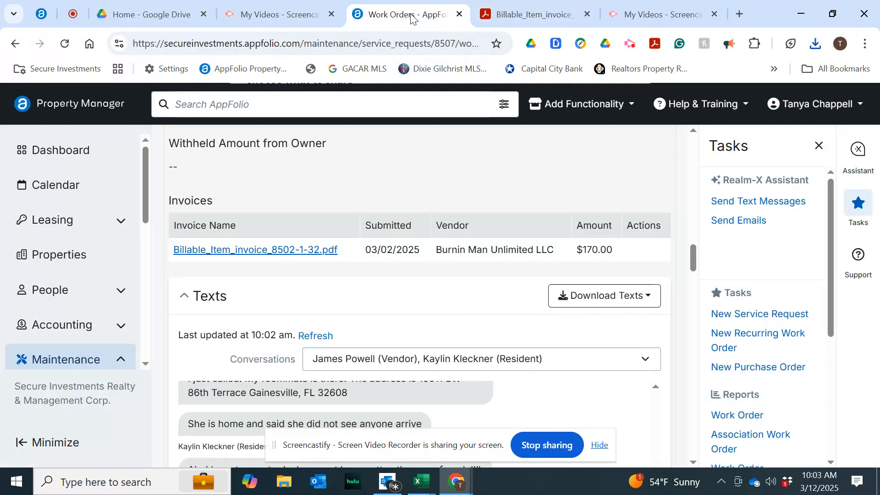
scroll(360, 317, "up", 15)
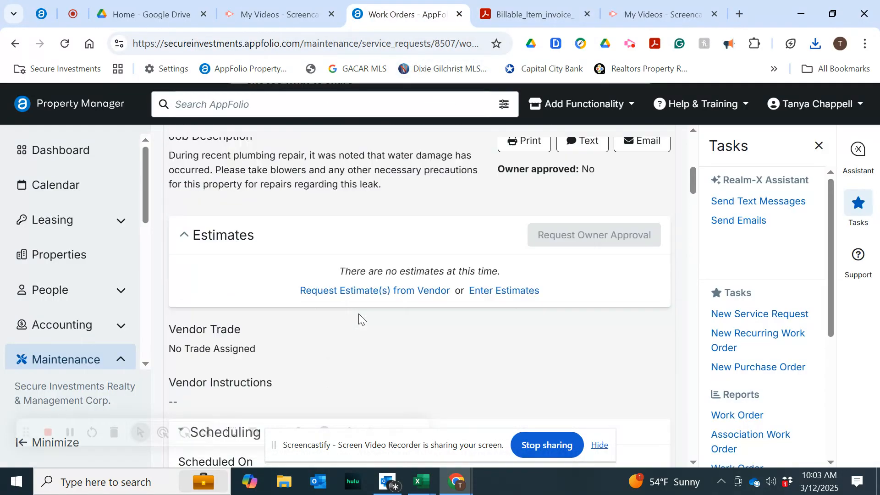
left_click_drag(449, 300, 591, 240)
left_click(561, 201)
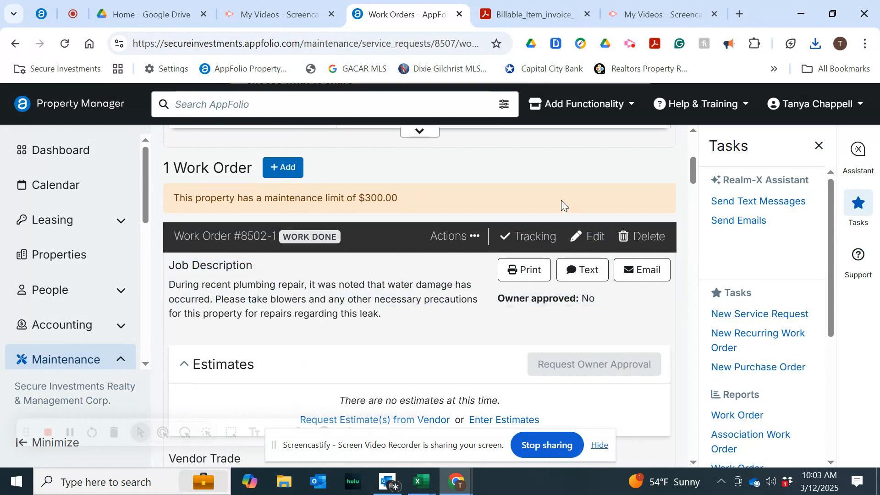
left_click(595, 237)
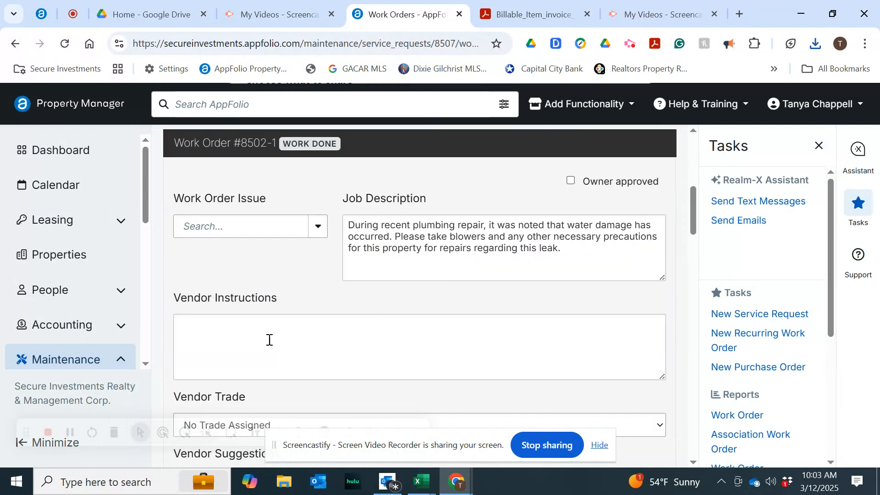
left_click(266, 338)
type("Cabinet repair")
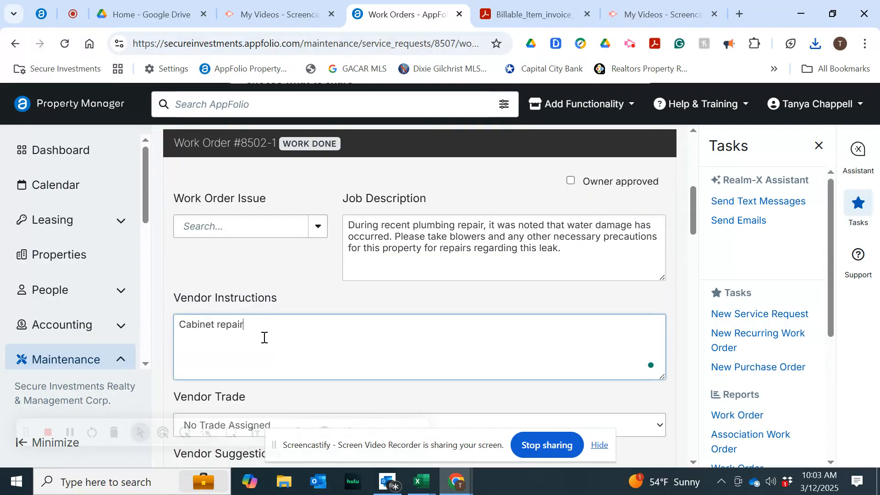
type("ed and fan i")
key("BackSpace")
key("BackSpace")
type("put in lace to dry out cabinet")
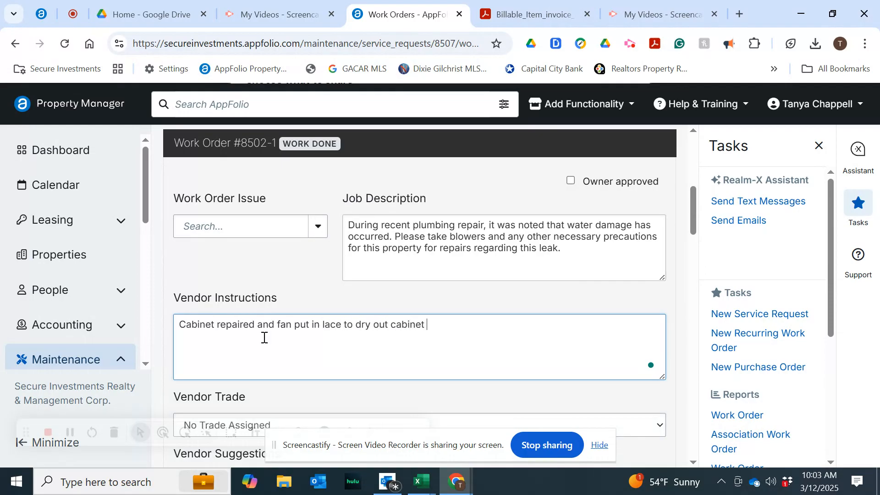
Give the billable item the description 'cabinet repair and fan put in place' and a rate of 170.00.
scroll(264, 337, "down", 9)
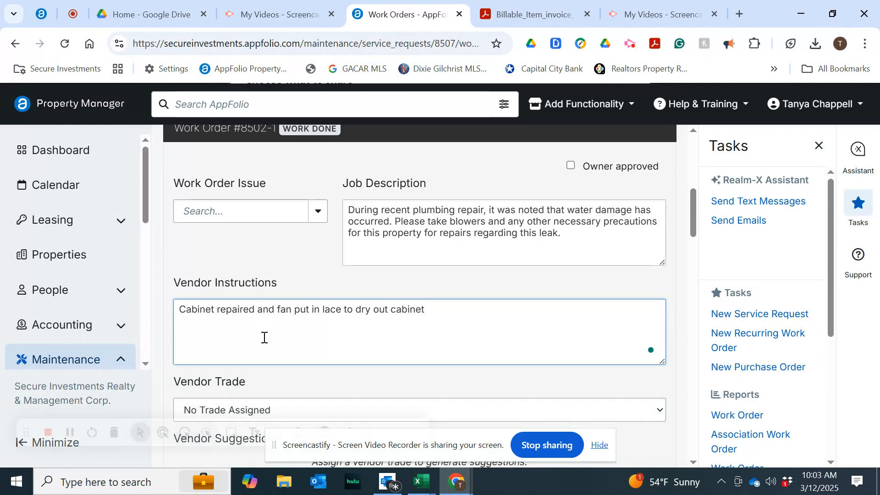
scroll(263, 337, "down", 13)
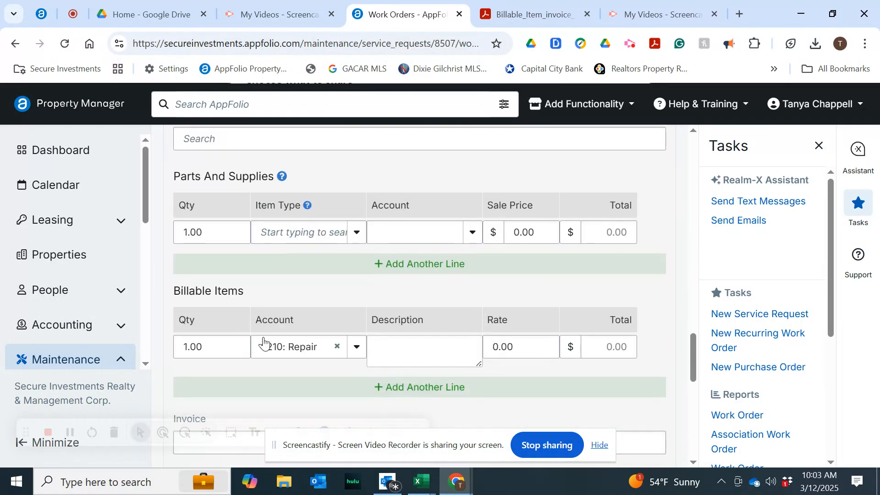
left_click(411, 349)
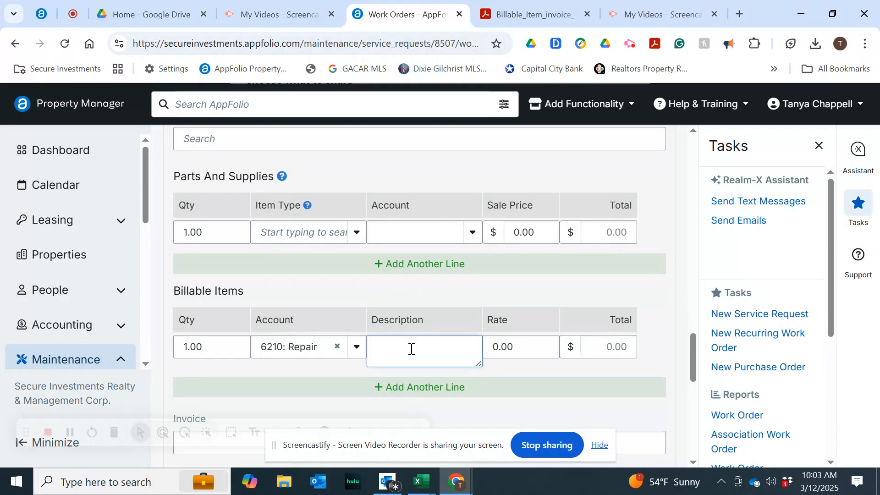
type("cabinet repair and fan put in pla")
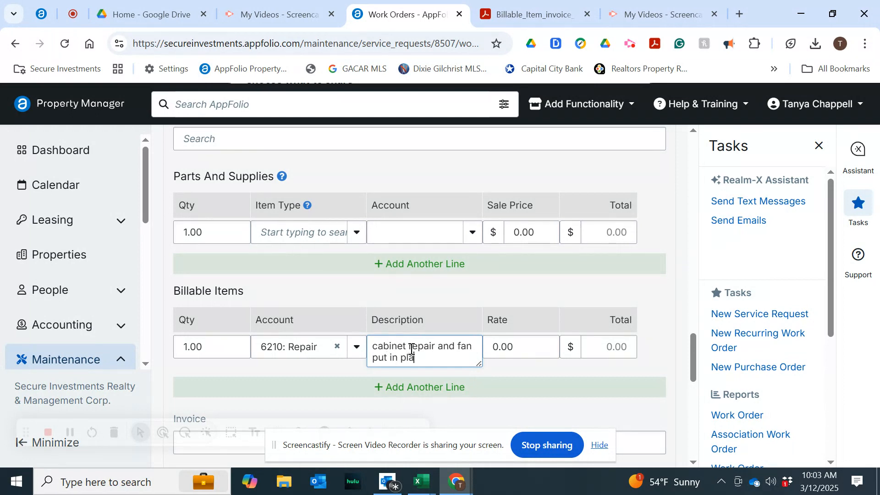
type("ce")
left_click(530, 346)
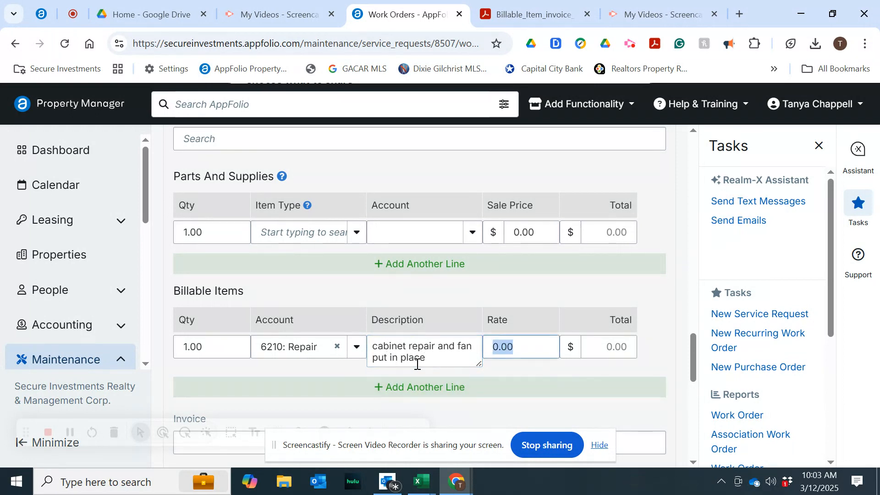
type("170.00")
key("Tab")
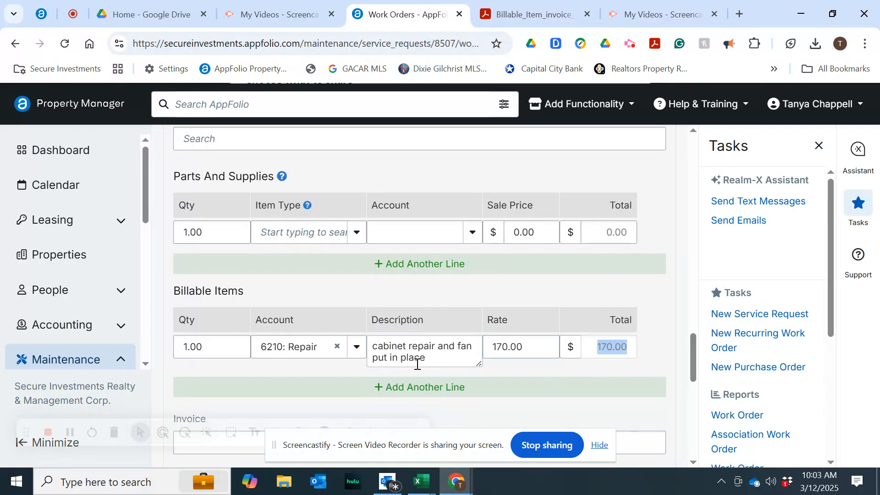
Mark the work order Ready to Bill and save the changes.
scroll(417, 364, "down", 5)
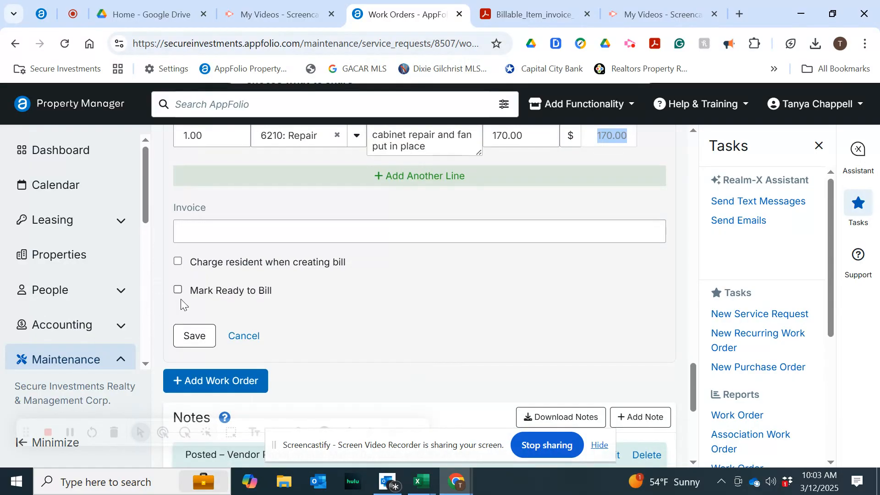
left_click(177, 290)
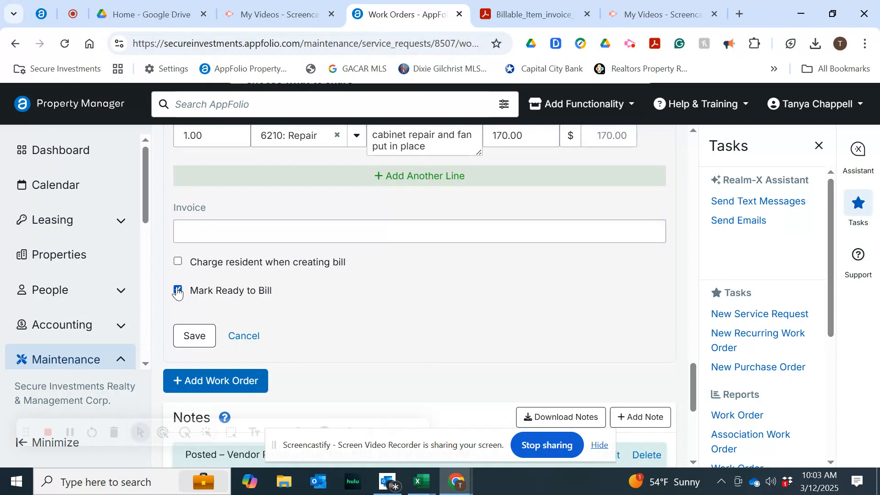
left_click(191, 339)
scroll(377, 280, "up", 15)
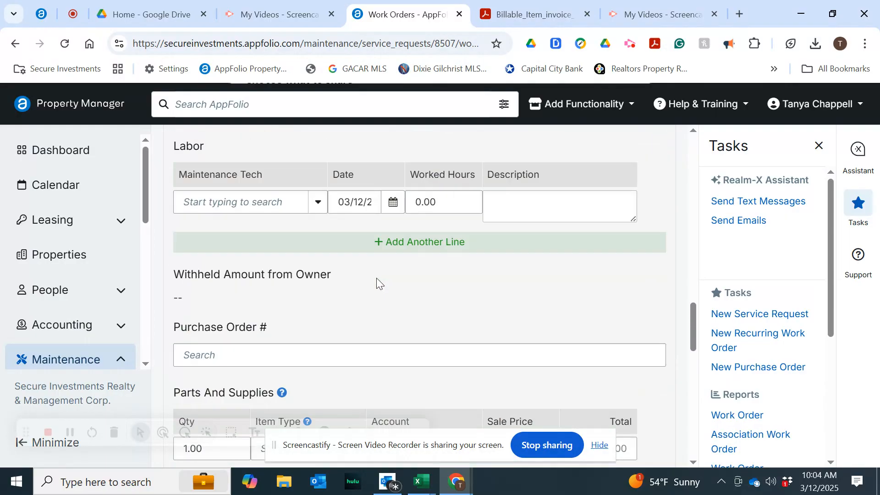
Save work order 8502-1 after checking its vendor instructions, billable item and Ready to Bill setting.
scroll(377, 280, "up", 15)
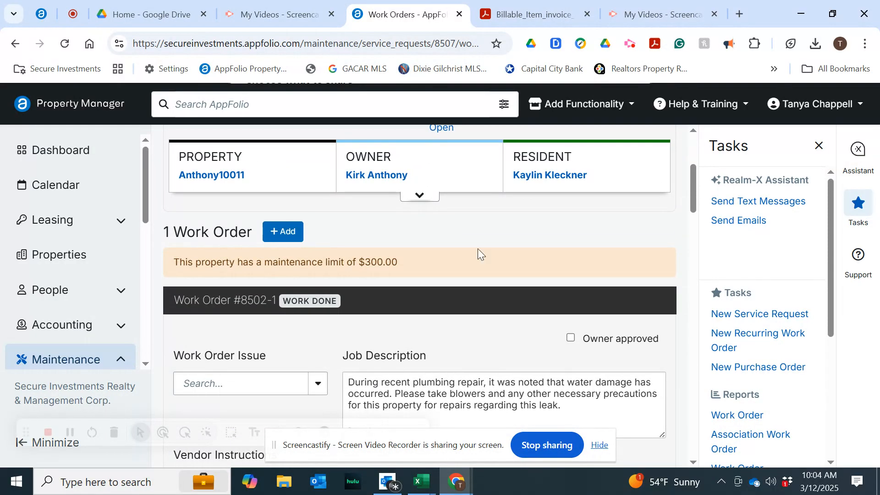
scroll(491, 324, "down", 3)
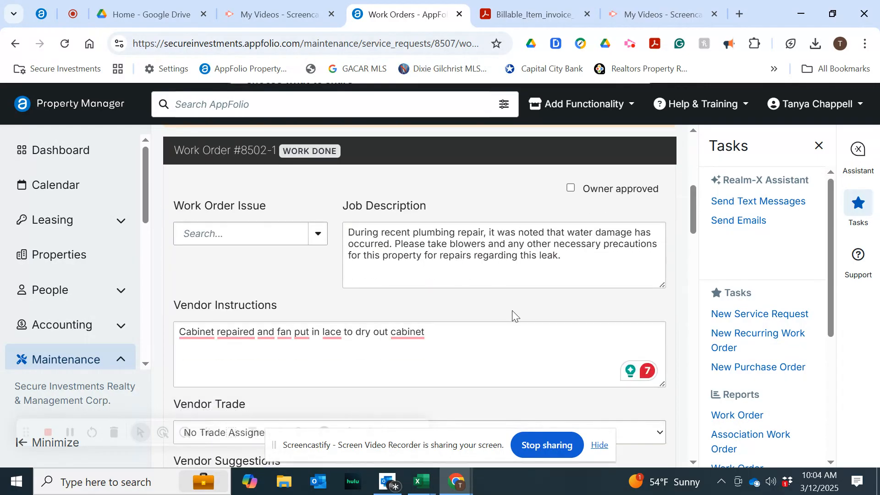
scroll(513, 313, "down", 15)
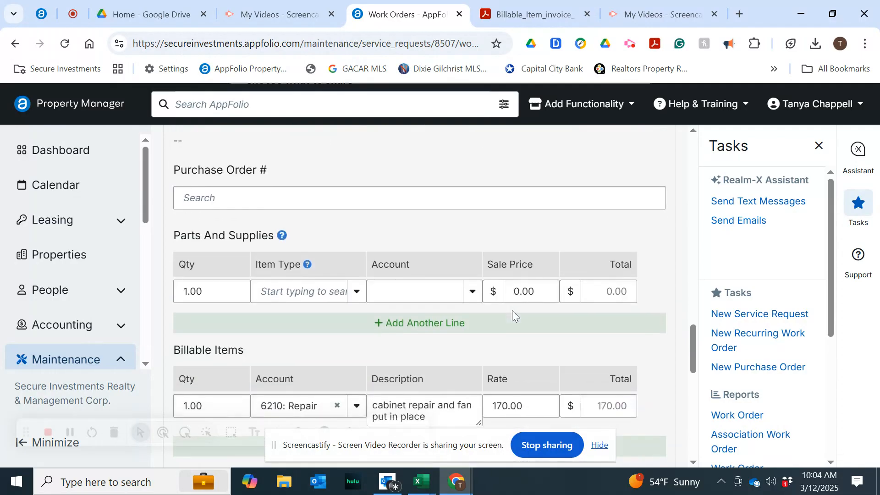
scroll(512, 309, "down", 5)
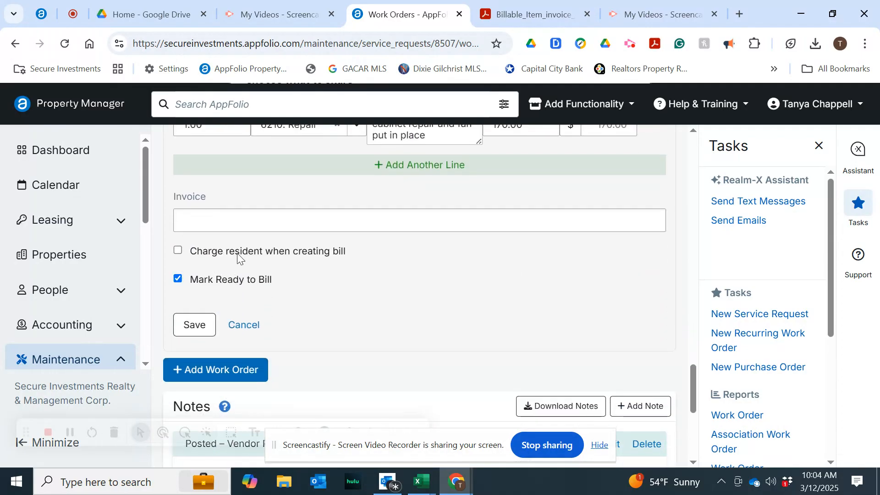
left_click(200, 322)
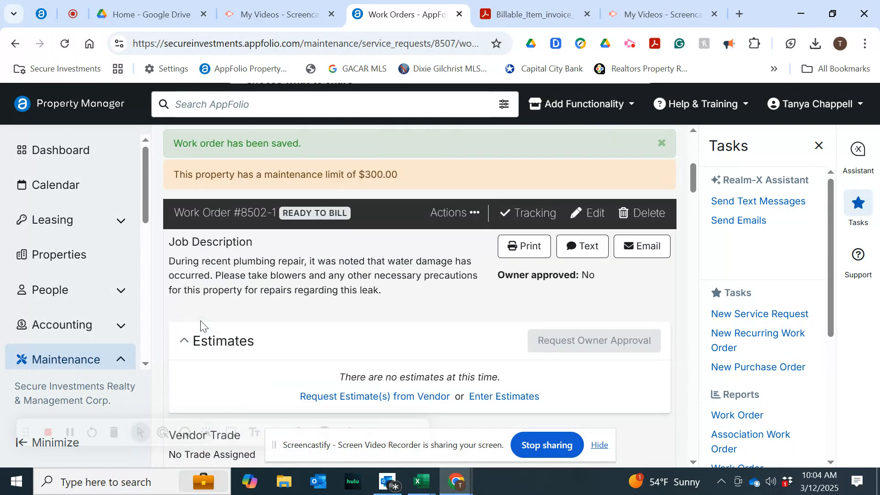
Open Create 3rd-Party Vendor Bill for work order 8502-1 and review its billable item and bill details.
left_click(459, 224)
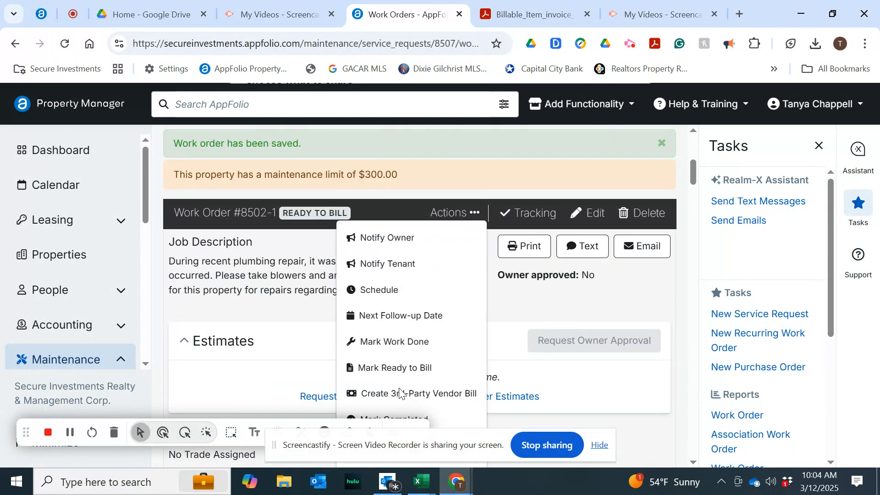
left_click(386, 398)
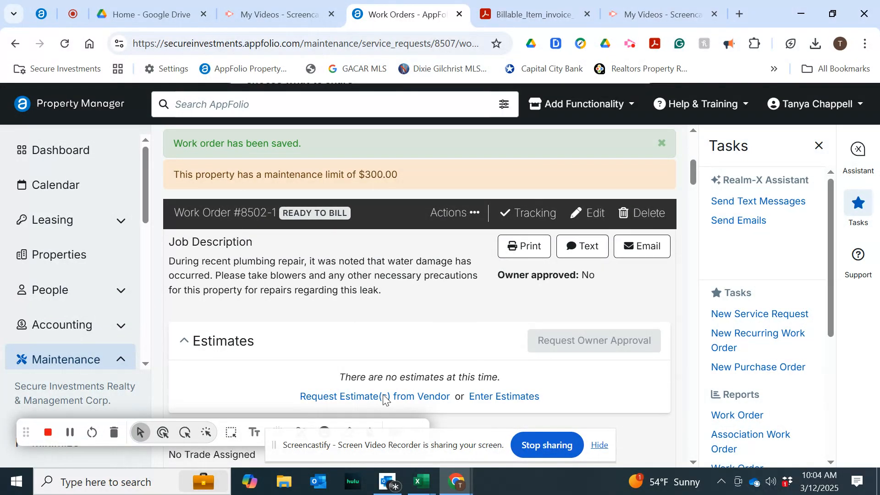
left_click(472, 216)
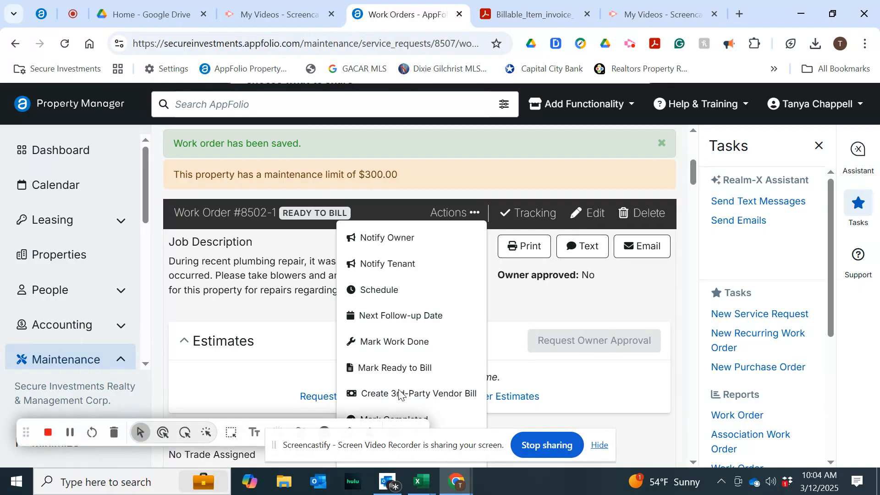
scroll(544, 330, "down", 2)
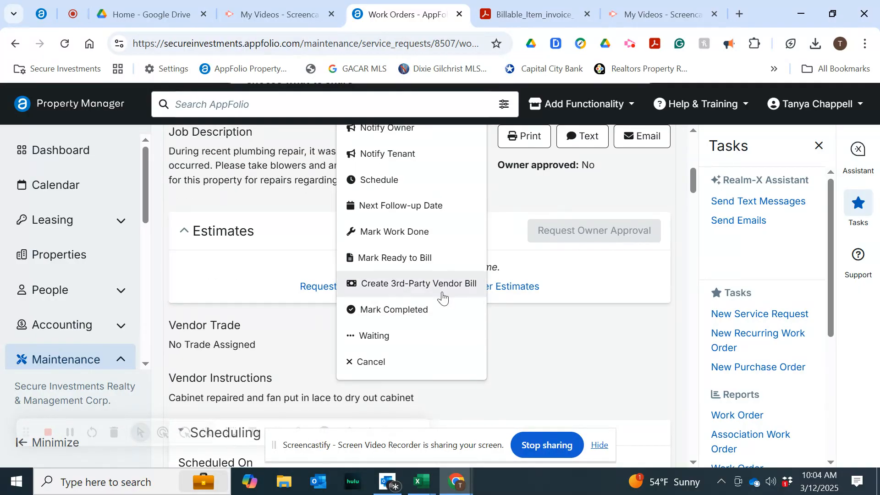
left_click(440, 286)
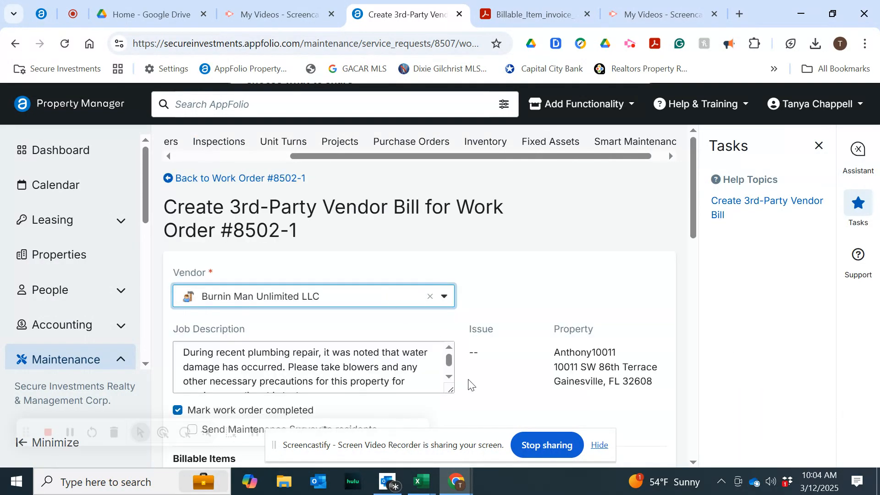
scroll(521, 288, "down", 5)
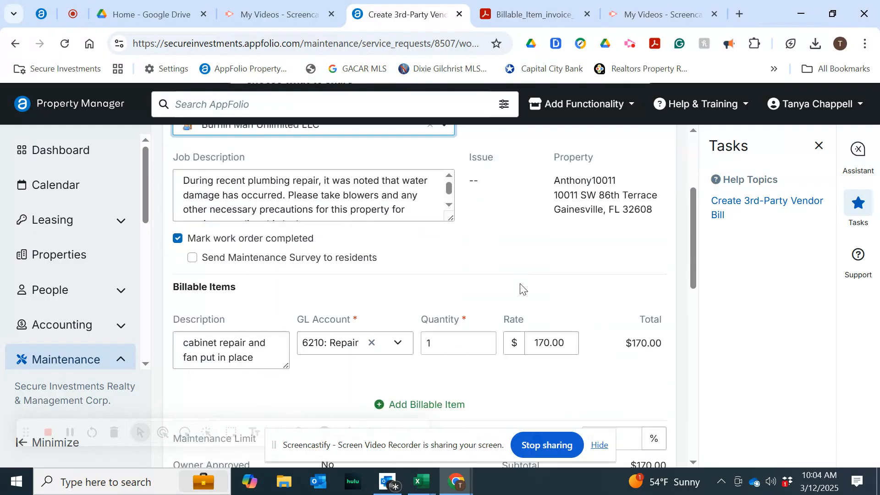
scroll(521, 288, "down", 3)
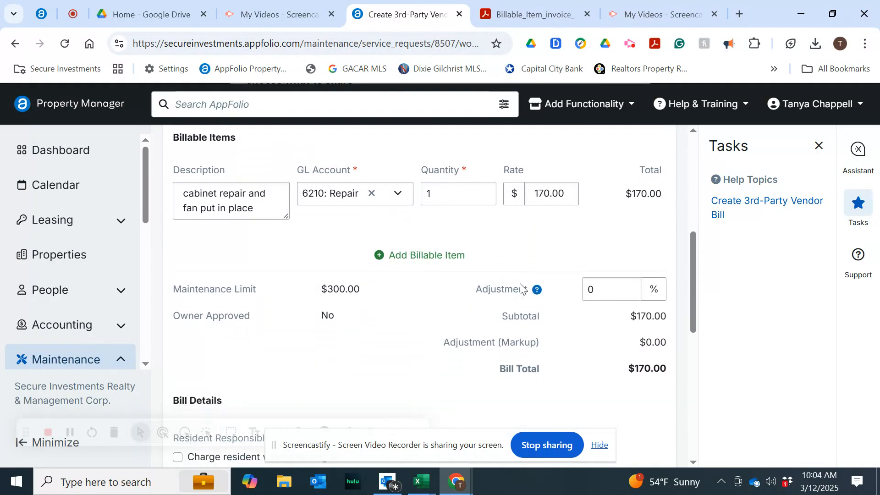
scroll(518, 298, "down", 4)
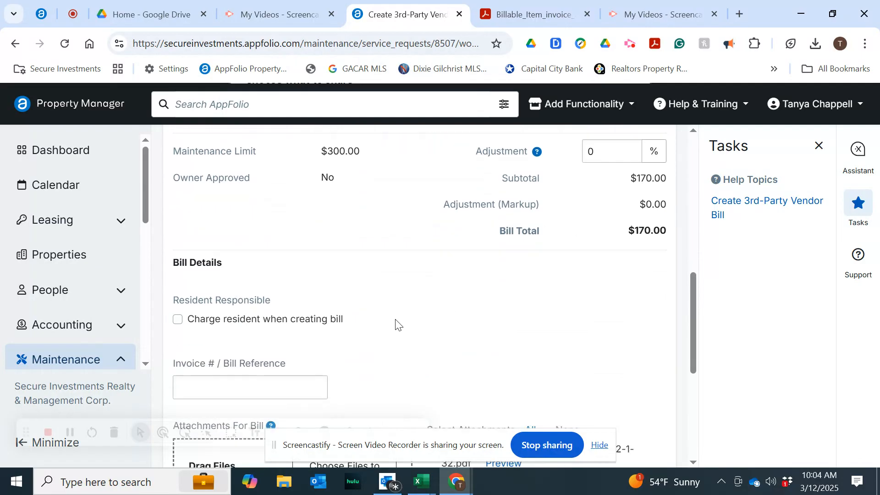
scroll(397, 324, "down", 2)
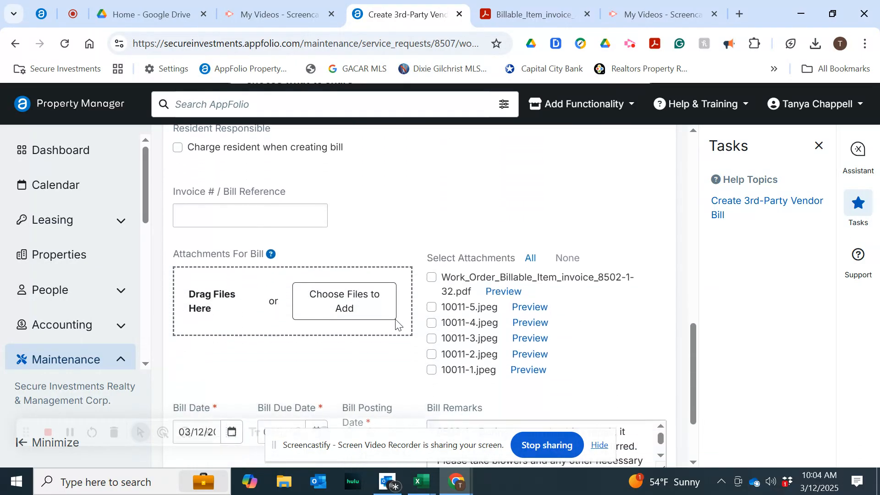
Copy the invoice number from the vendor invoice PDF into the bill's Invoice # / Bill Reference field.
left_click(540, 14)
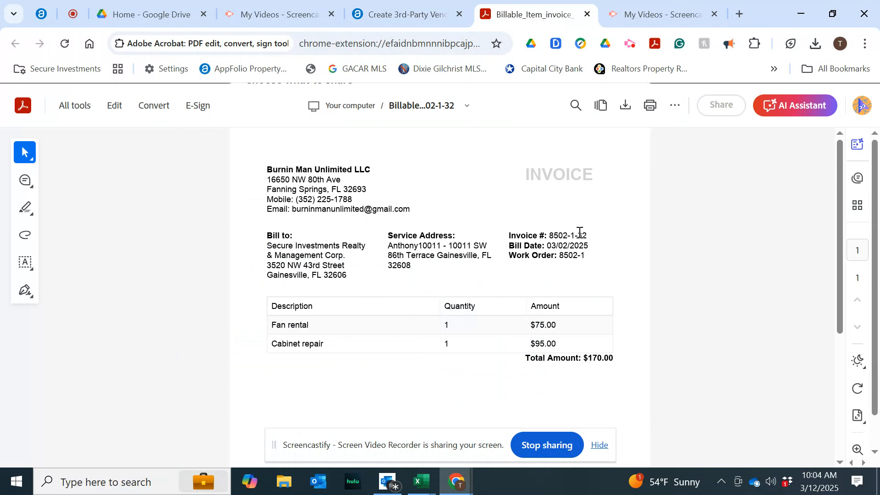
left_click_drag(587, 236, 558, 237)
key("ctrl+c")
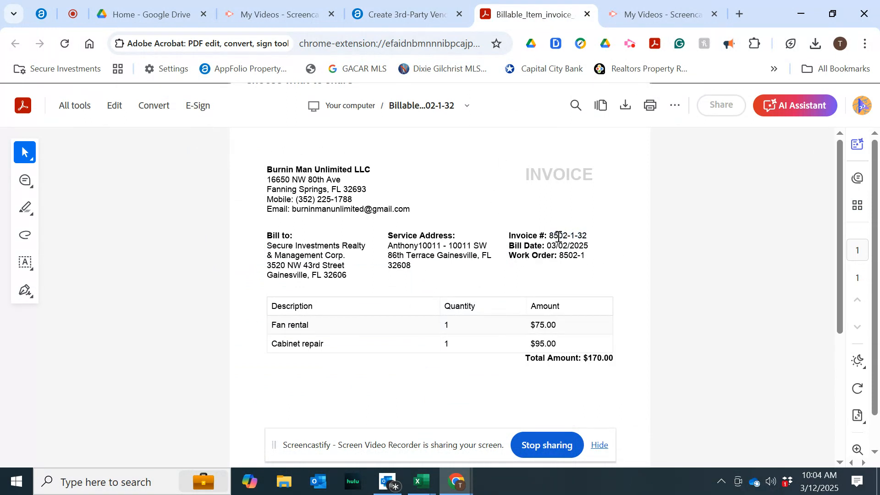
left_click(425, 14)
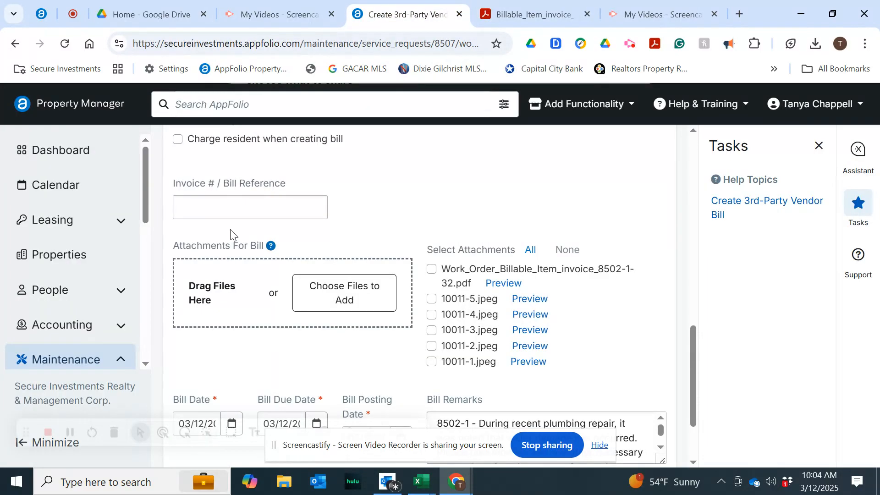
left_click(217, 203)
key("ctrl+v")
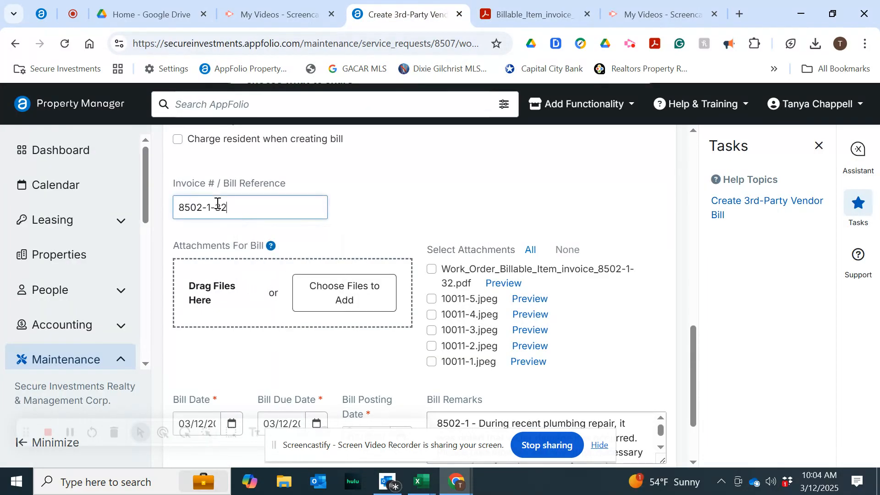
Save and create the 3rd-party vendor bill.
scroll(413, 212, "down", 1)
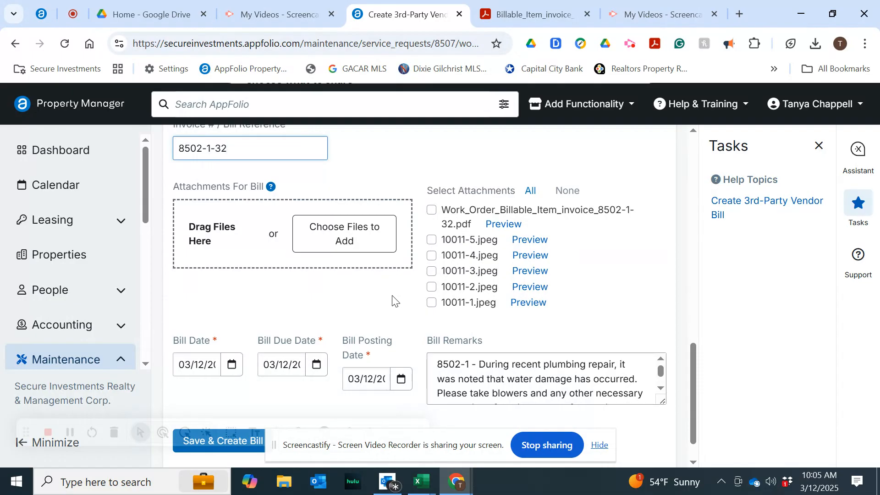
scroll(393, 300, "down", 1)
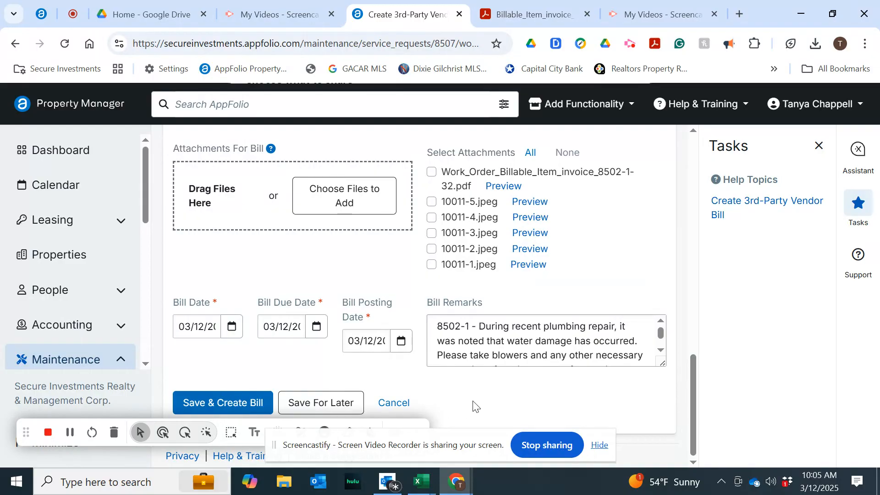
left_click(599, 446)
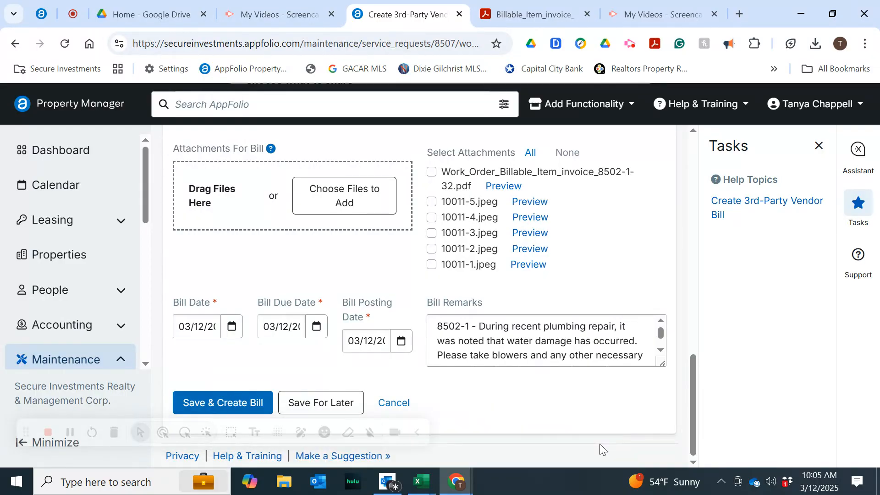
left_click(417, 443)
left_click(241, 405)
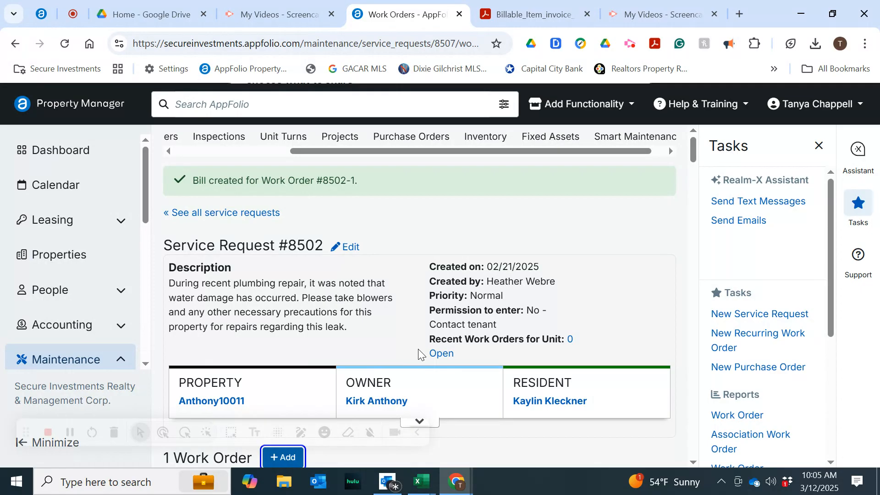
Close the work order and invoice tabs, then widen the Date column in the tenant_tickler workbook.
left_click(459, 14)
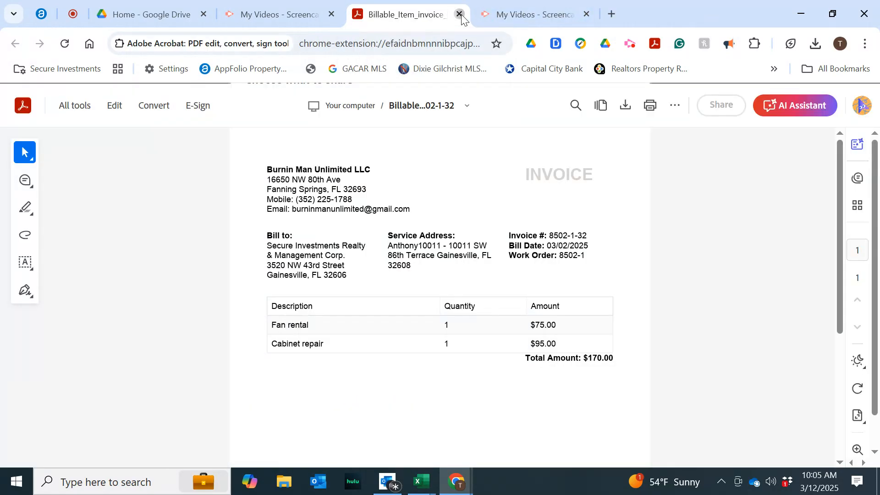
left_click(459, 14)
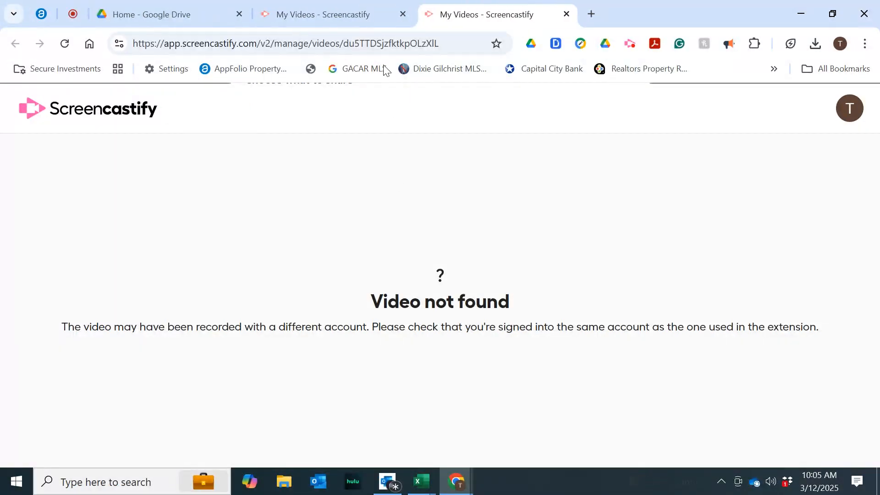
mouse_move(426, 490)
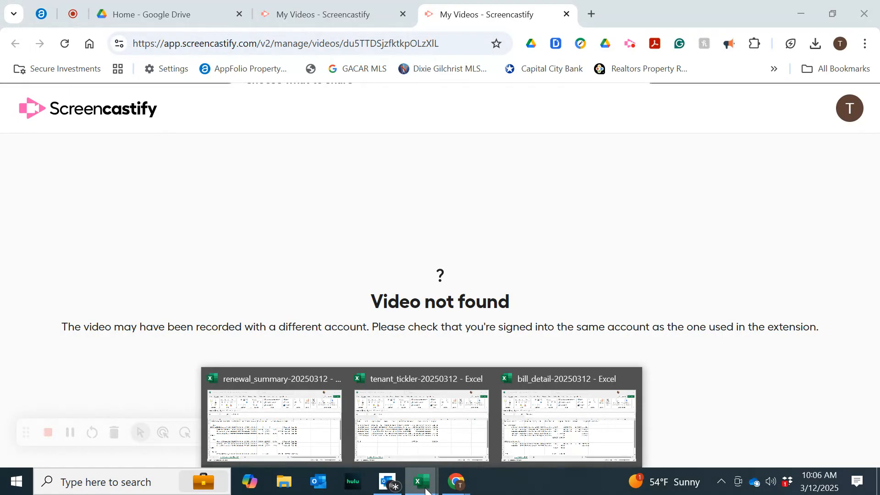
left_click(425, 452)
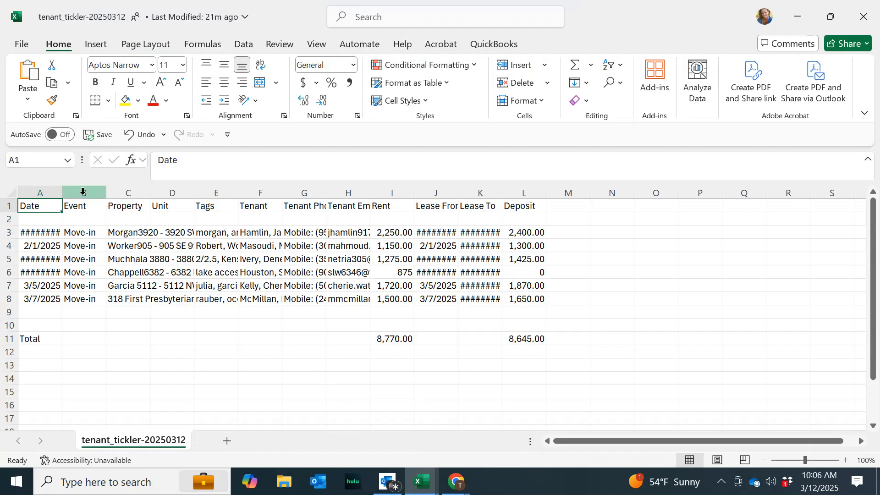
left_click_drag(62, 187, 99, 187)
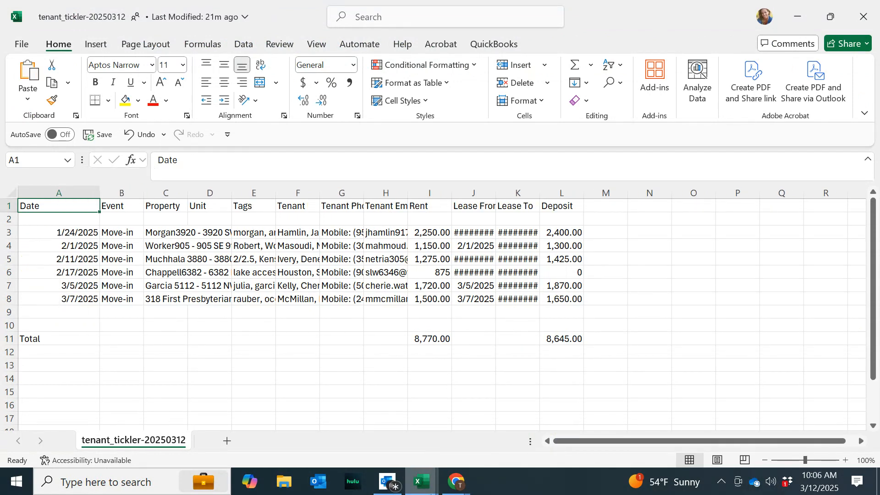
Switch between the bill_detail and tenant_tickler workbooks to compare their contents.
left_click(421, 481)
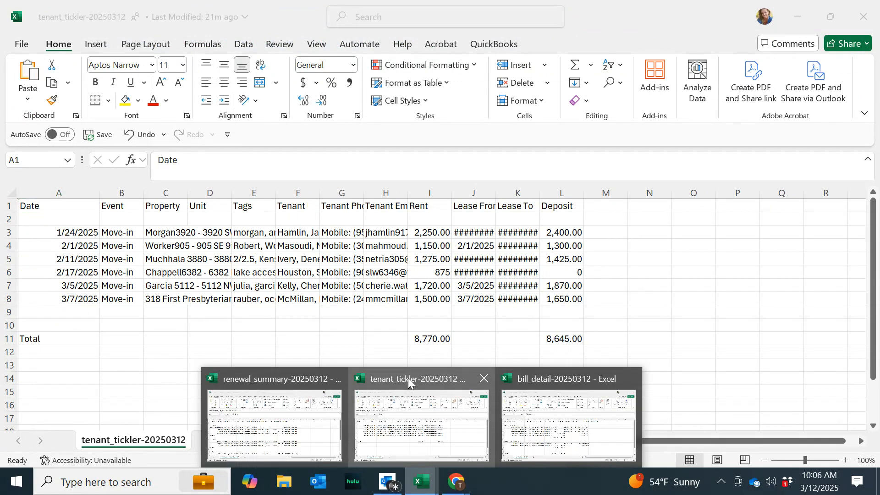
left_click(535, 378)
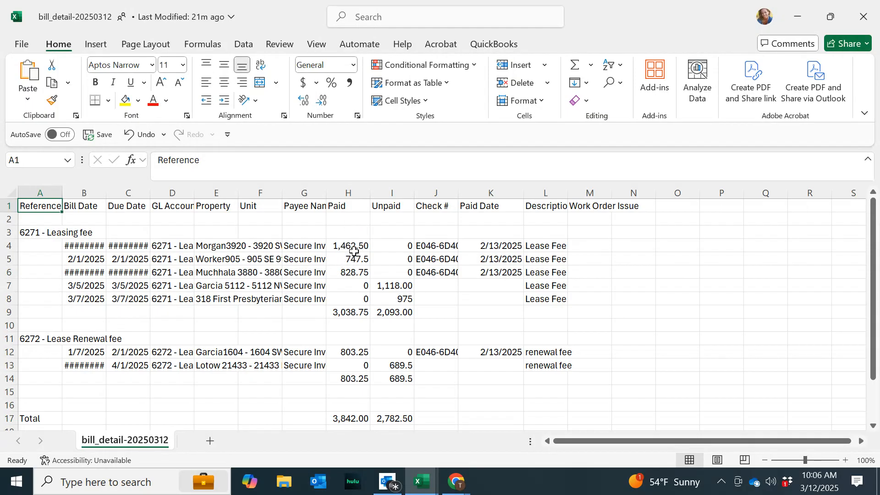
left_click(420, 481)
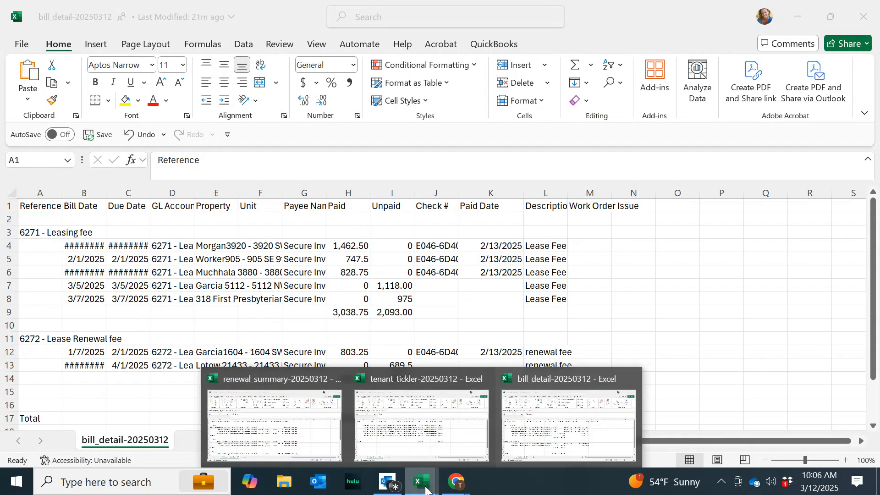
left_click(410, 429)
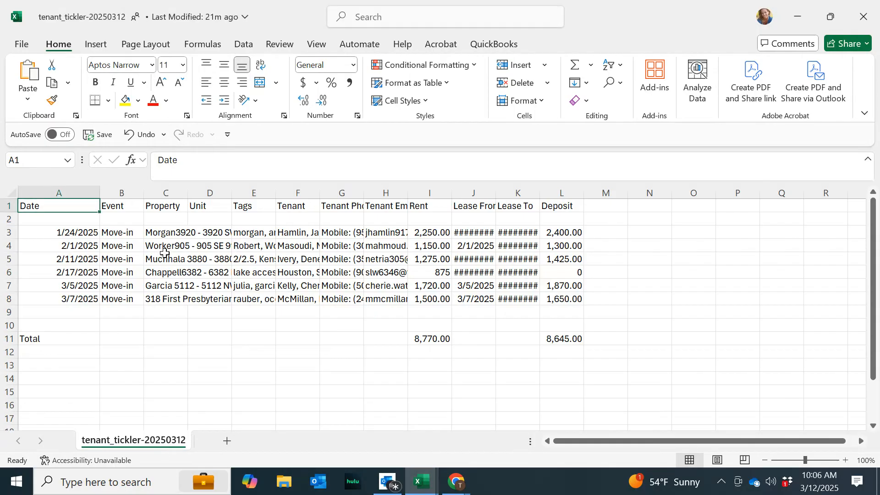
left_click(420, 481)
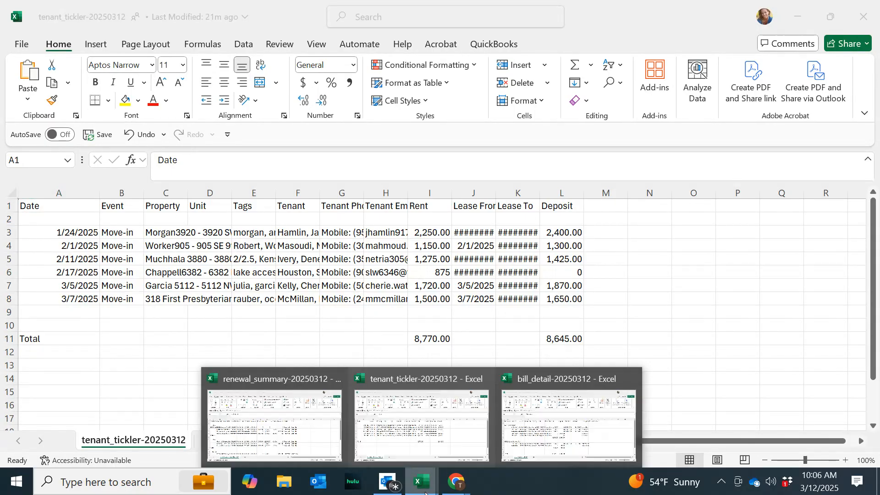
left_click(553, 444)
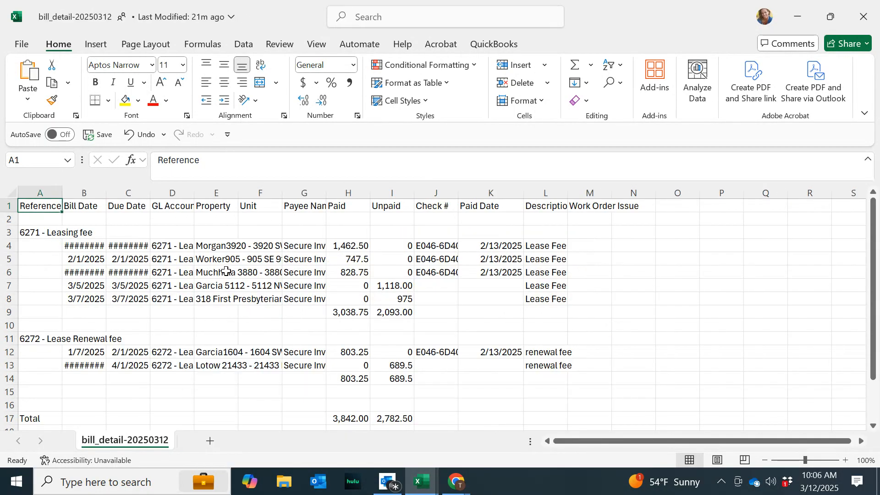
left_click(417, 486)
left_click(369, 419)
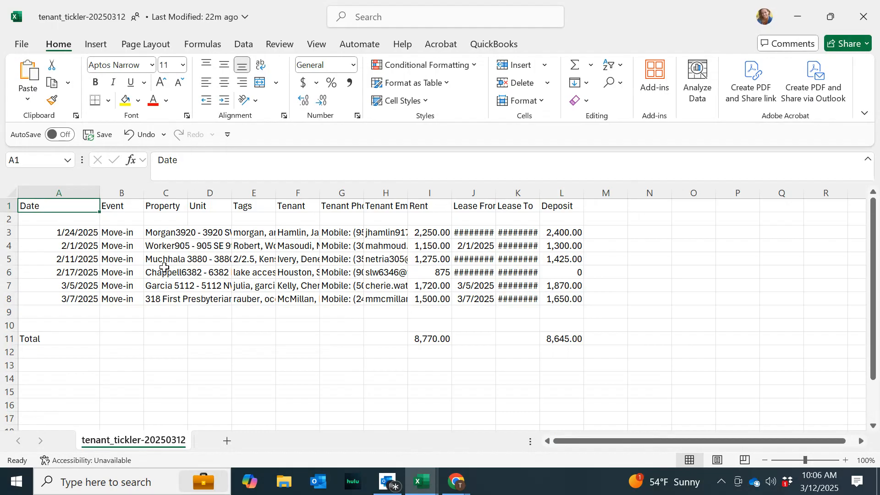
mouse_move(420, 481)
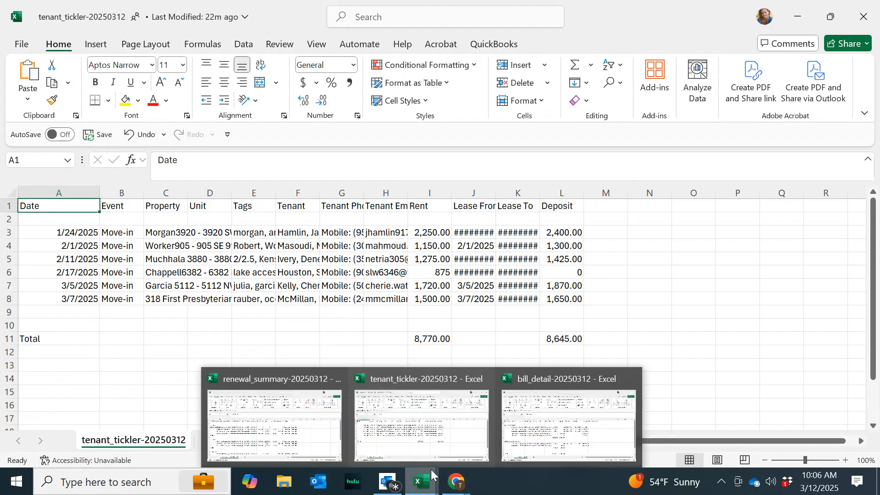
Compare the bill_detail and tenant_tickler workbooks, then close tenant_tickler without saving changes.
left_click(512, 454)
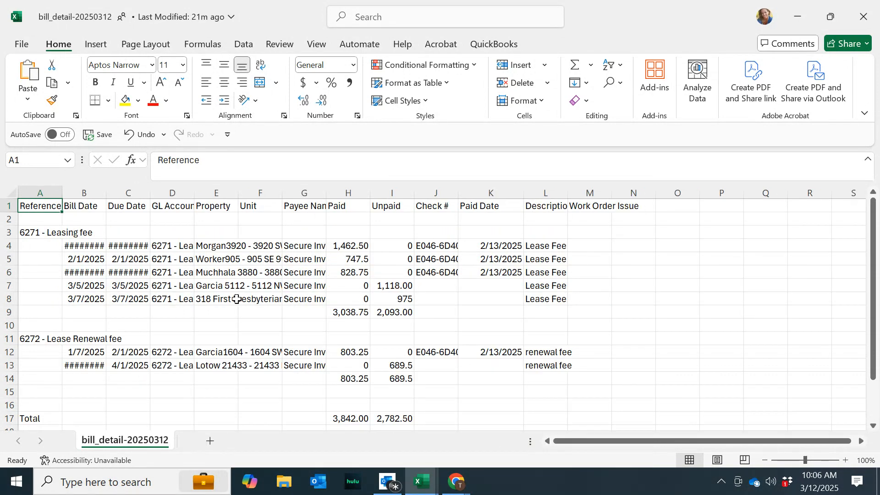
mouse_move(420, 481)
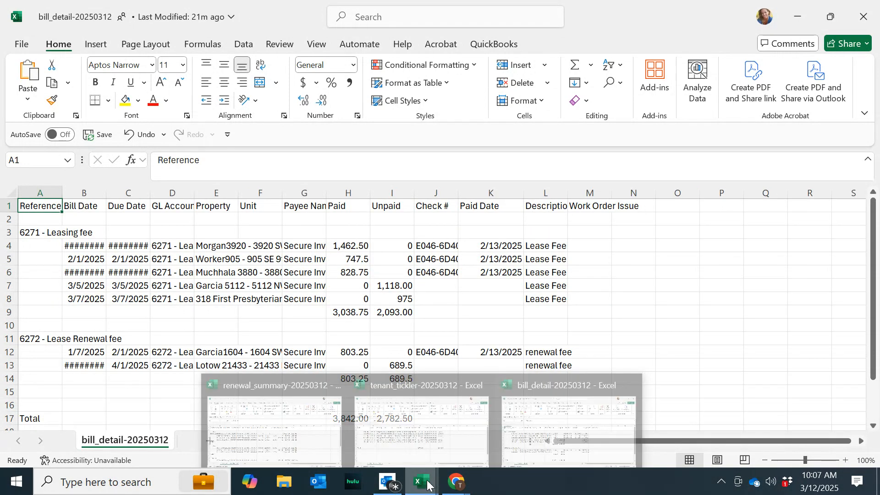
left_click(411, 450)
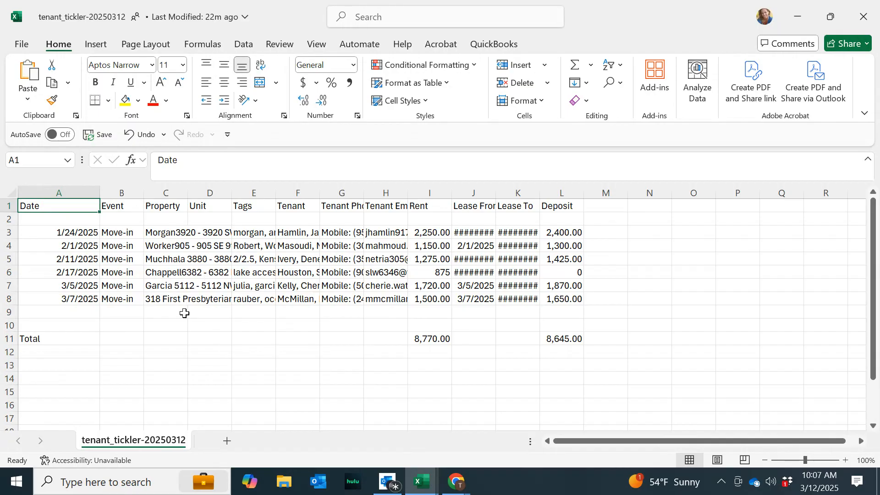
mouse_move(425, 481)
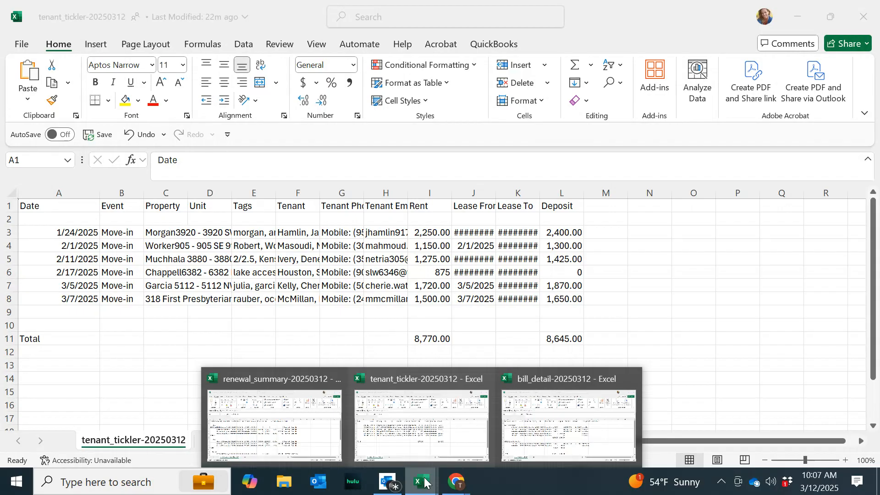
left_click(531, 424)
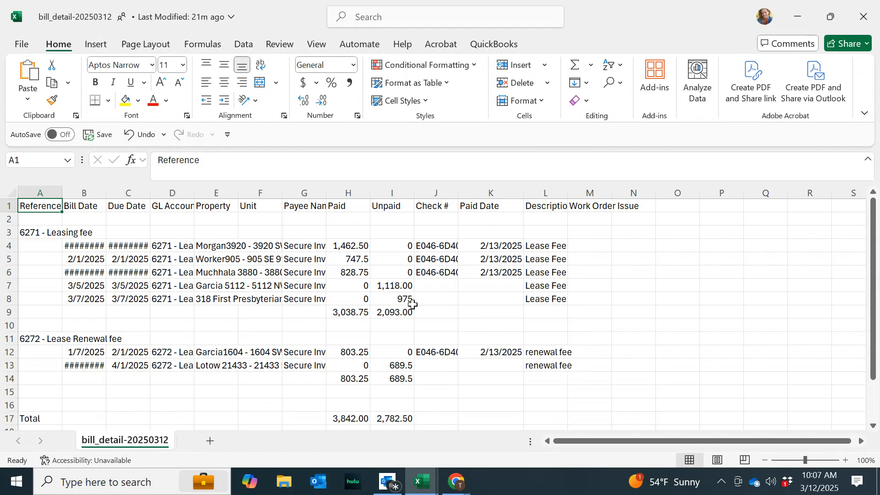
left_click(417, 485)
mouse_move(476, 399)
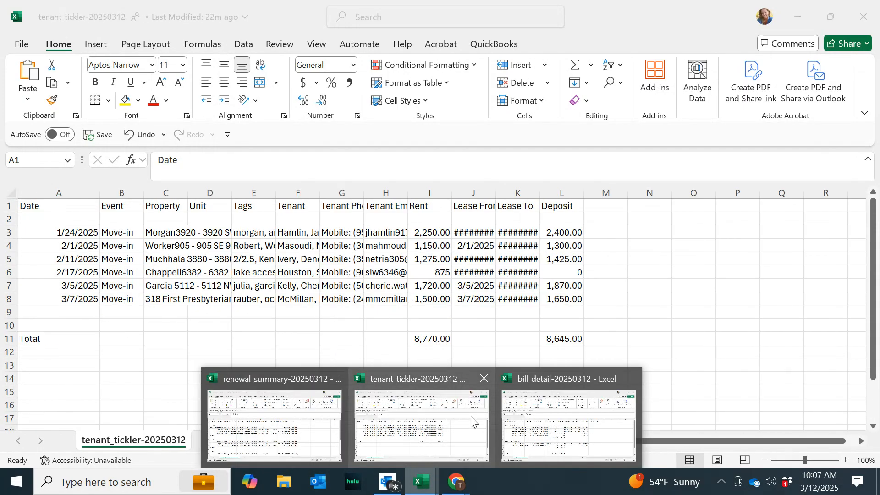
left_click(483, 379)
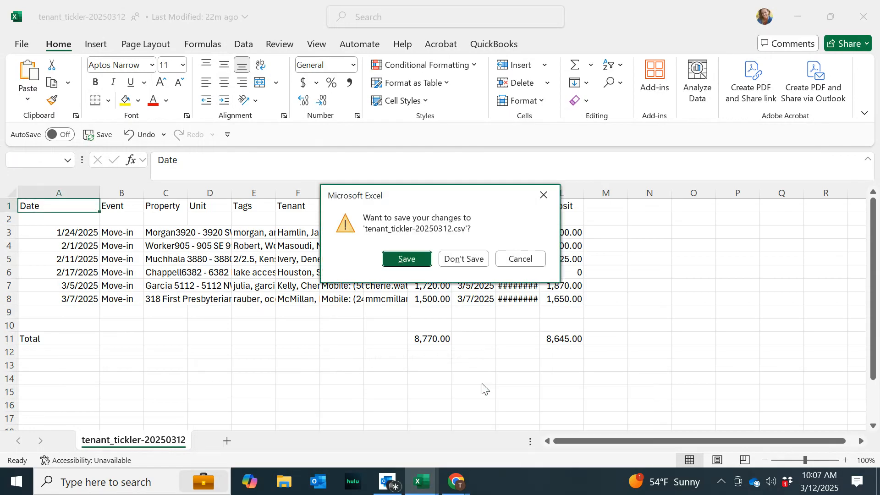
left_click(464, 259)
Review the renewal_summary and bill_detail workbooks before returning to the browser.
mouse_move(421, 489)
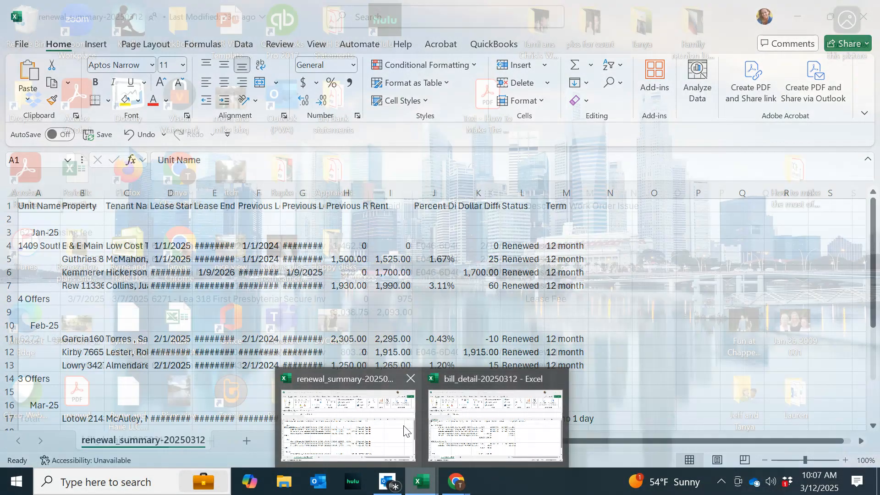
left_click(373, 426)
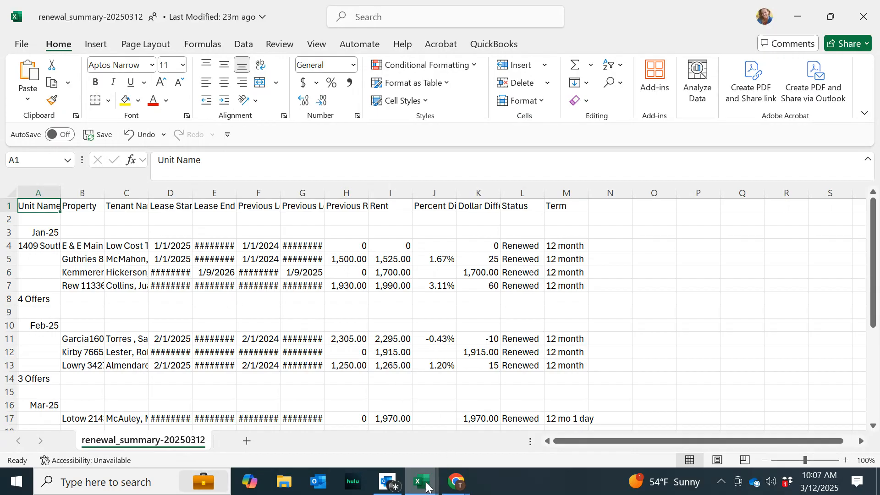
mouse_move(421, 481)
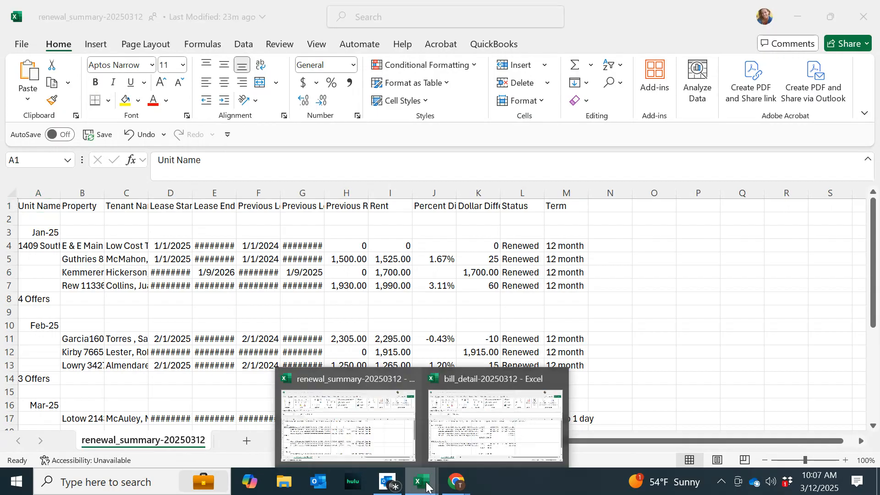
left_click(486, 436)
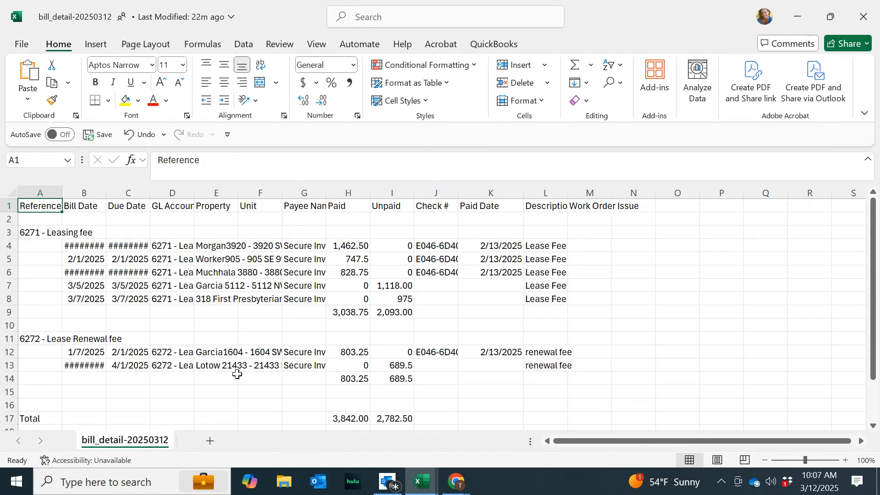
left_click(460, 492)
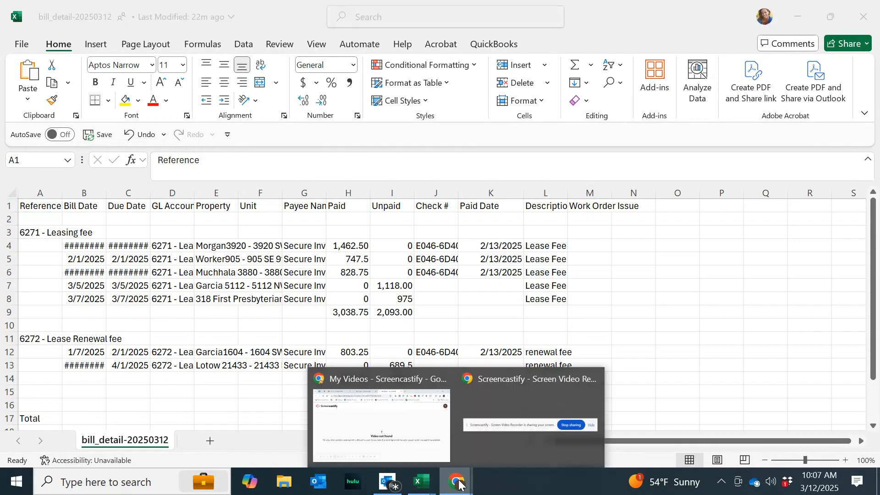
left_click(491, 455)
left_click(460, 490)
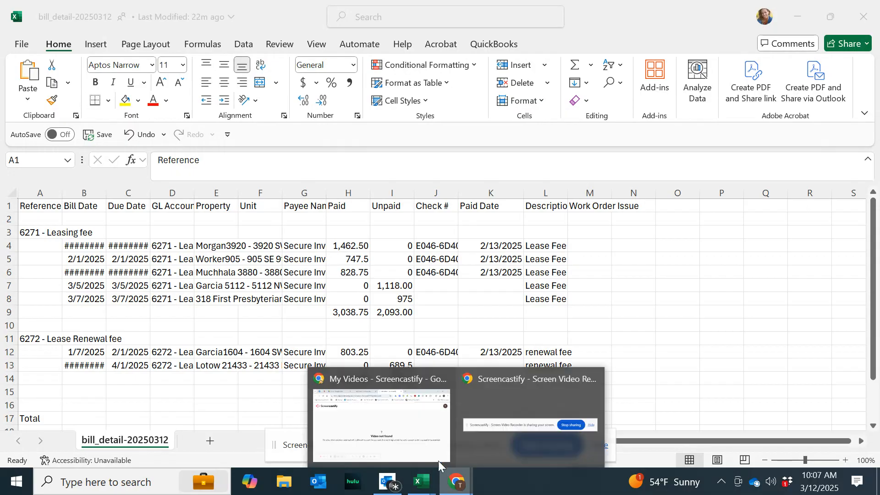
left_click(436, 452)
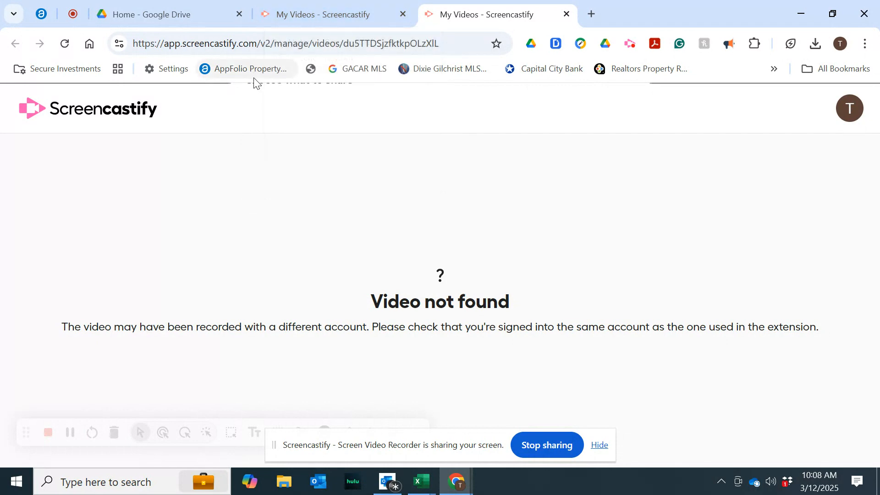
Open AppFolio in a new tab and launch the General Ledger report from the favorite reports.
right_click(255, 76)
left_click(291, 97)
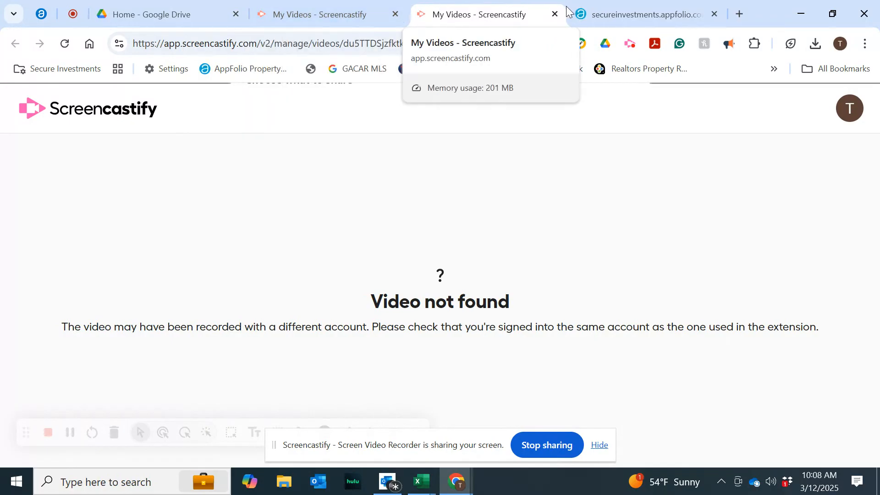
left_click(628, 11)
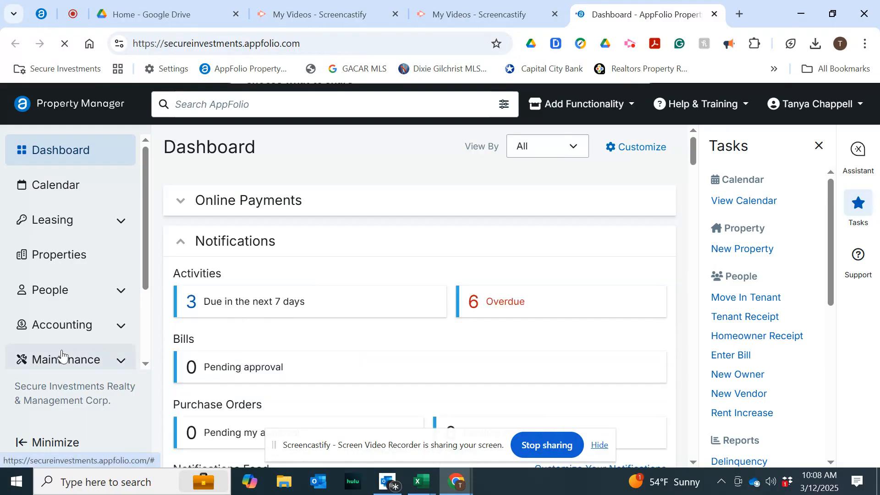
scroll(61, 358, "down", 3)
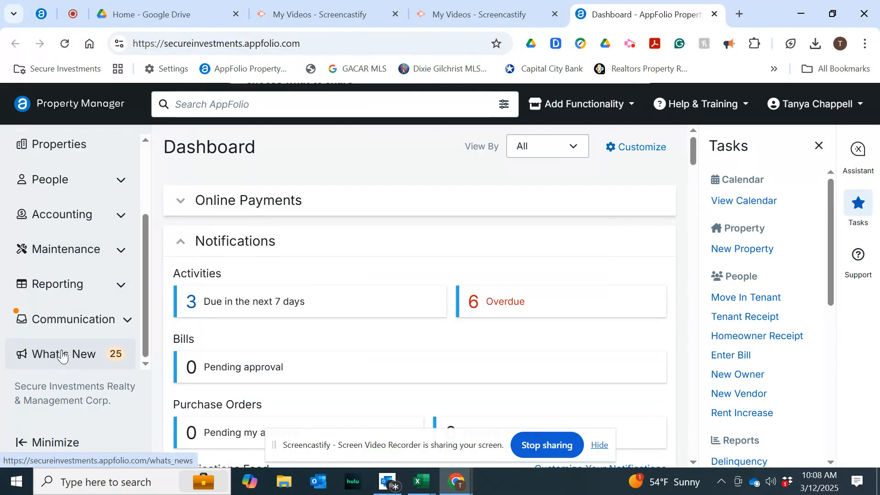
left_click(59, 284)
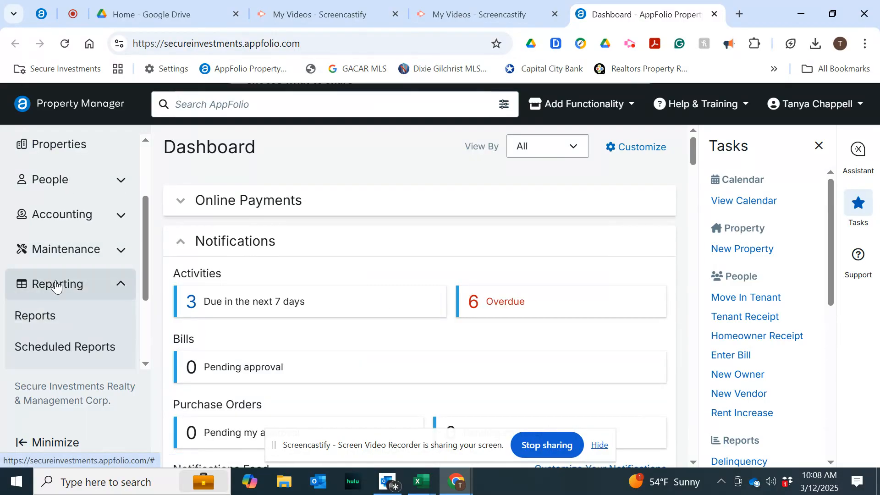
left_click(35, 318)
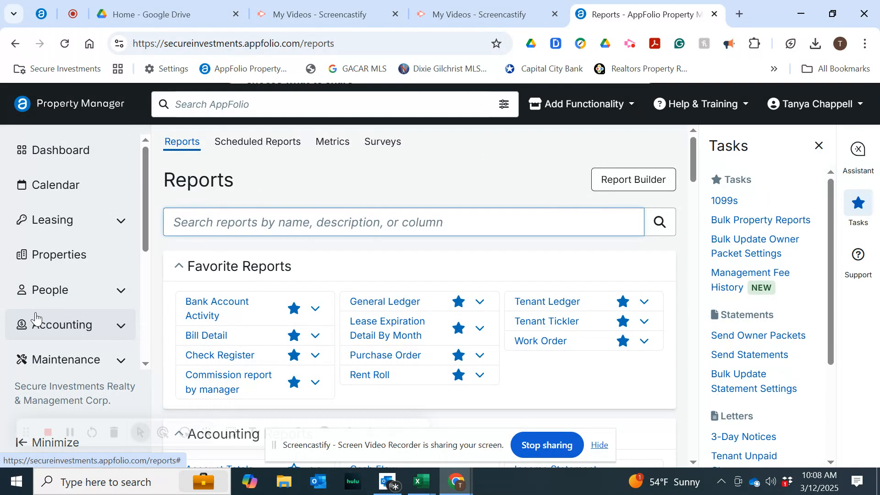
left_click(373, 305)
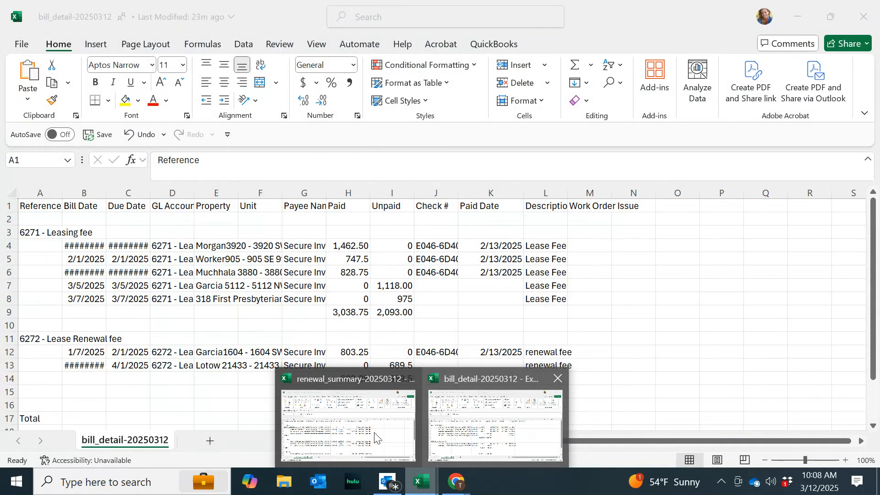
left_click(372, 434)
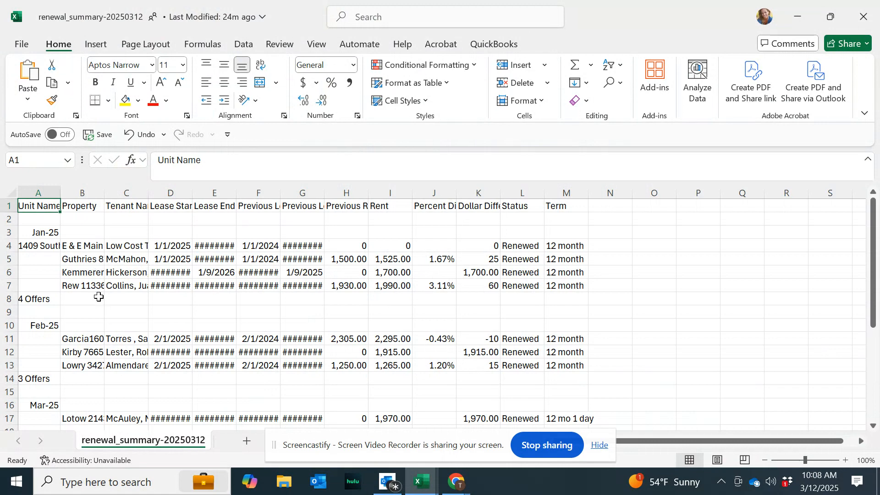
left_click(424, 487)
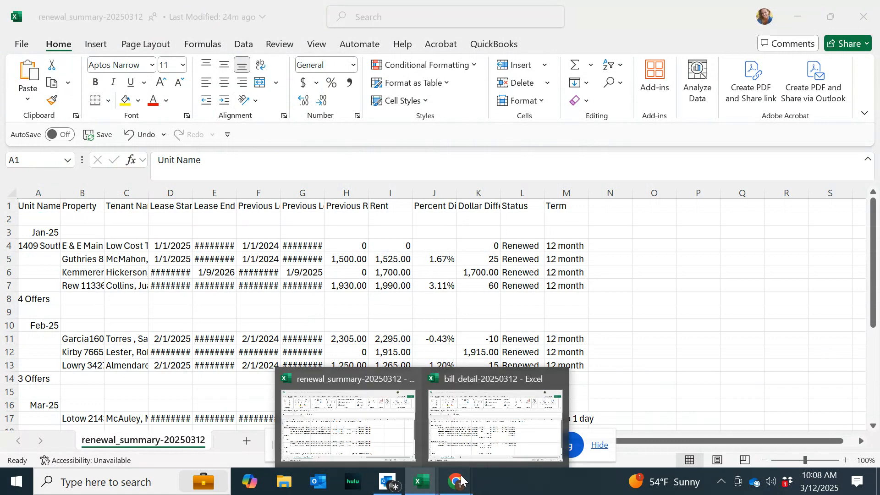
mouse_move(462, 480)
left_click(435, 454)
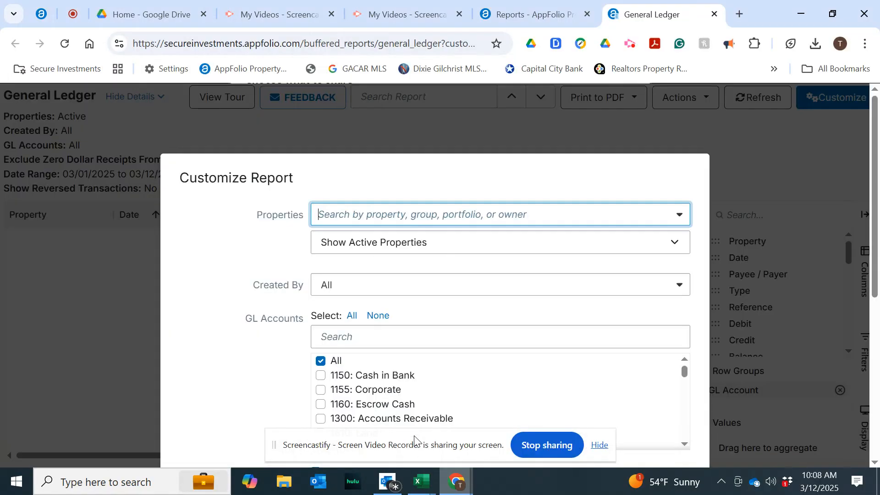
type("guth")
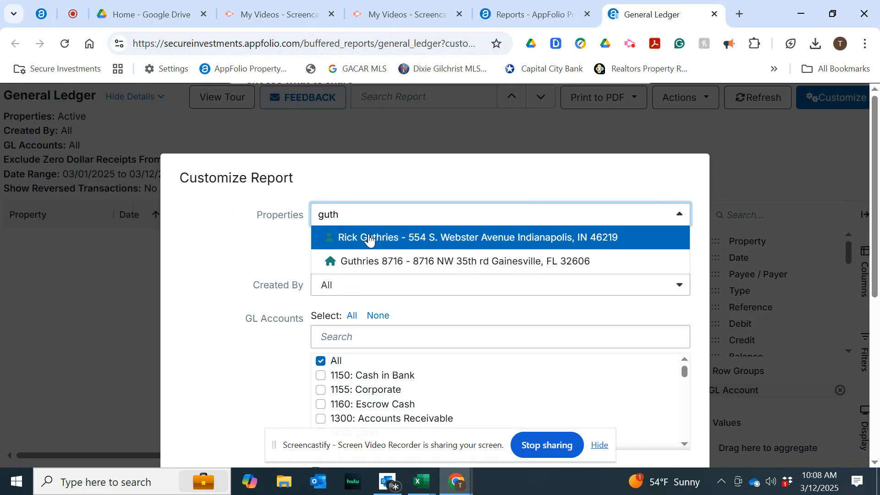
left_click(374, 260)
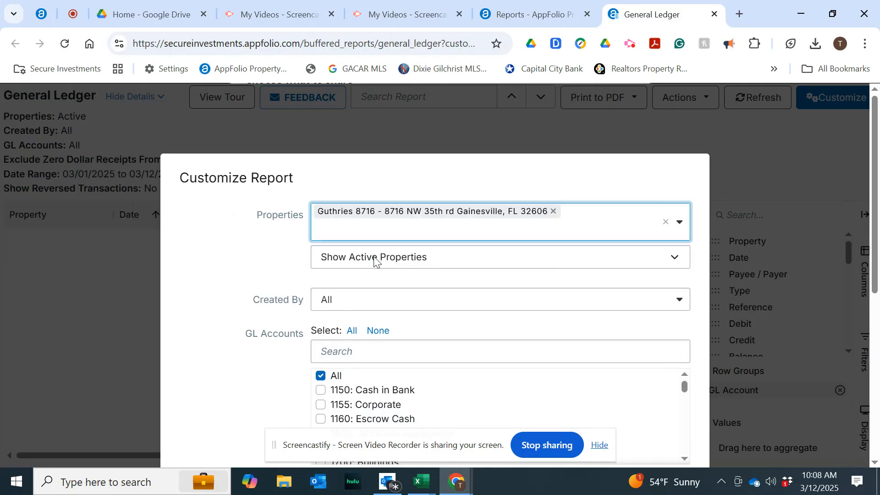
type("kemm")
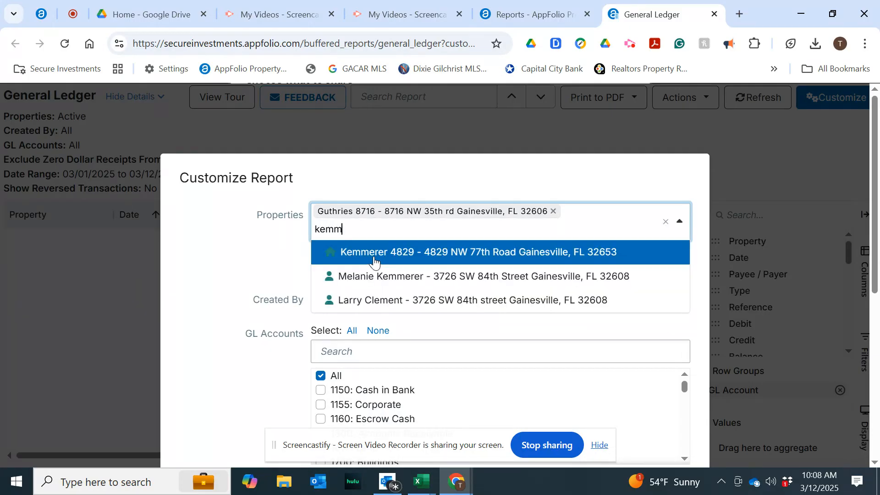
left_click(374, 259)
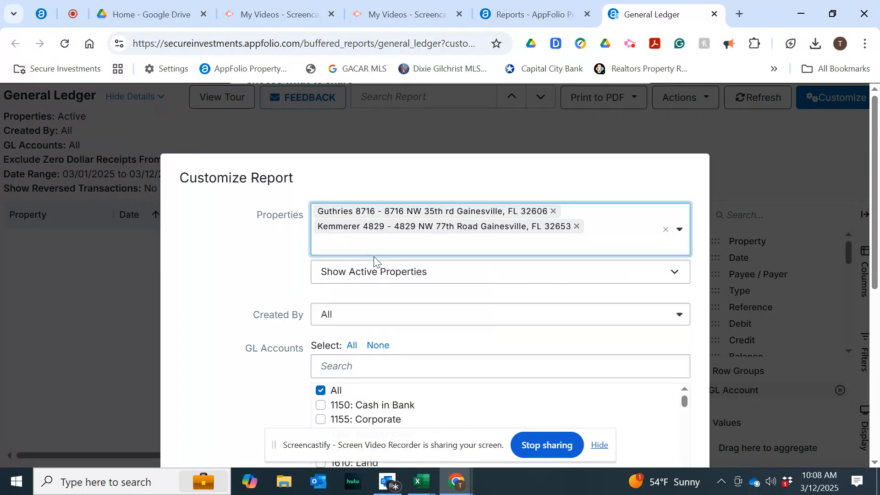
type("rew")
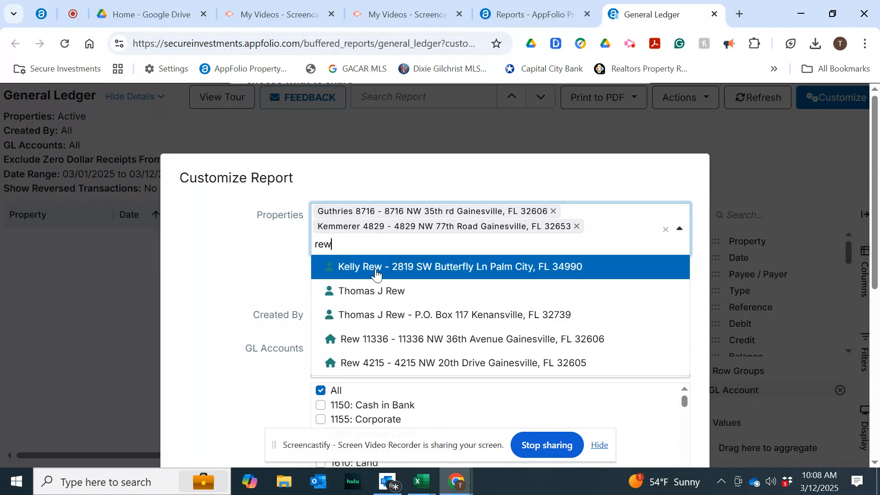
left_click(375, 339)
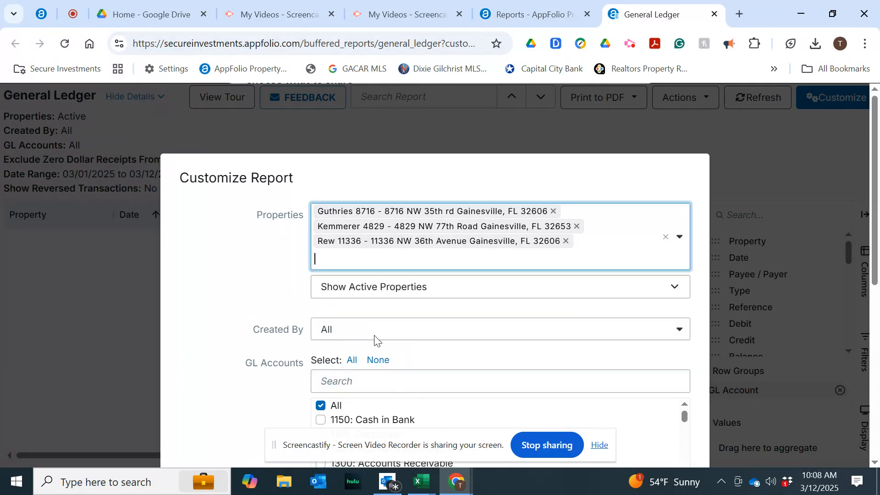
Scroll through the renewal_summary workbook for further renewed properties and return to the report.
mouse_move(420, 481)
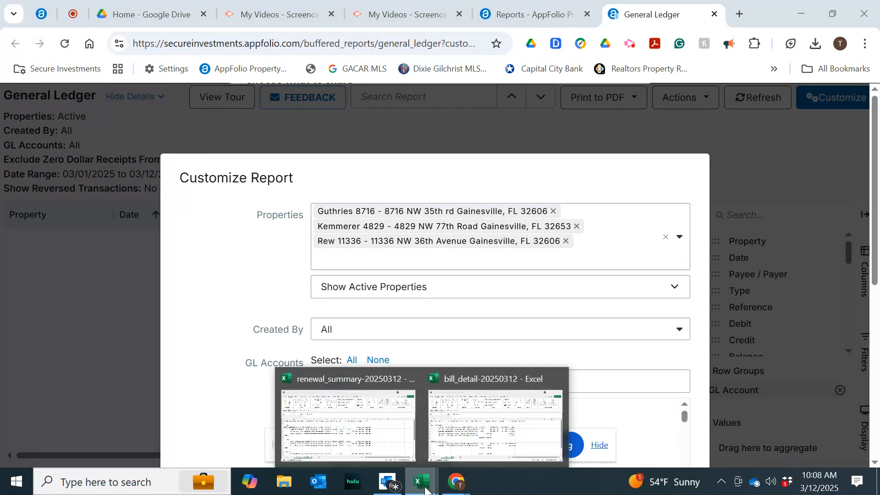
left_click(391, 447)
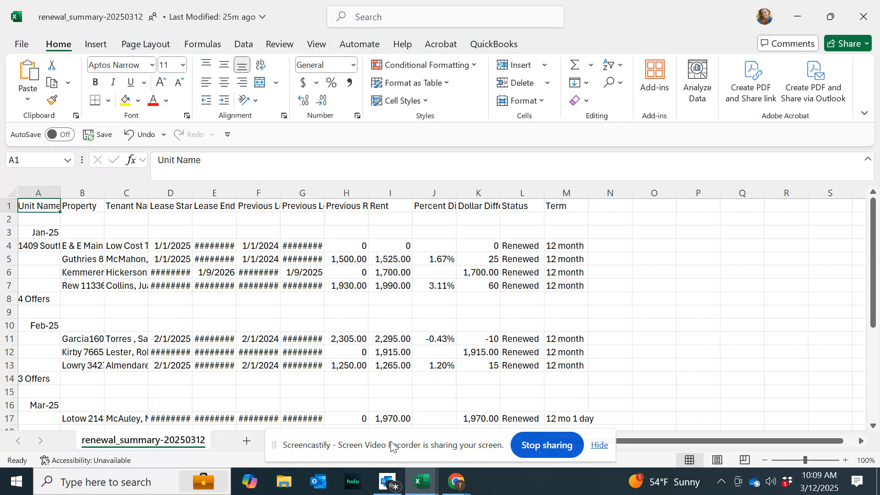
scroll(382, 388, "down", 2)
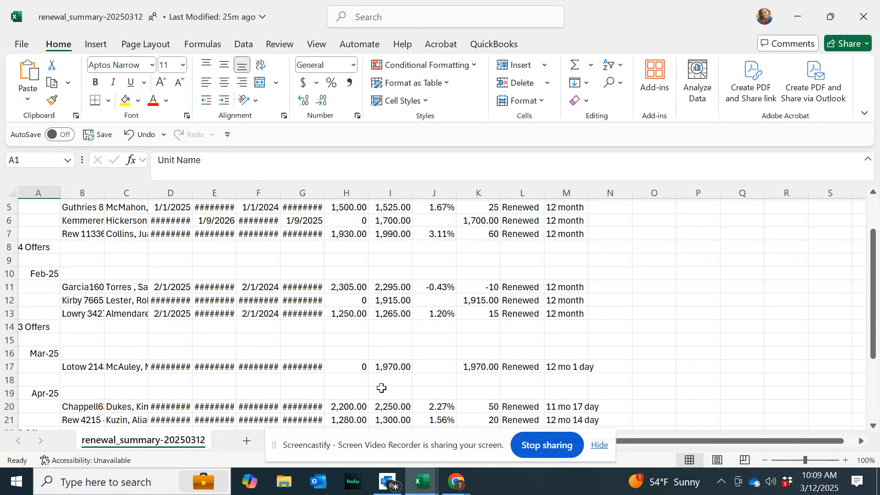
left_click(427, 484)
mouse_move(454, 481)
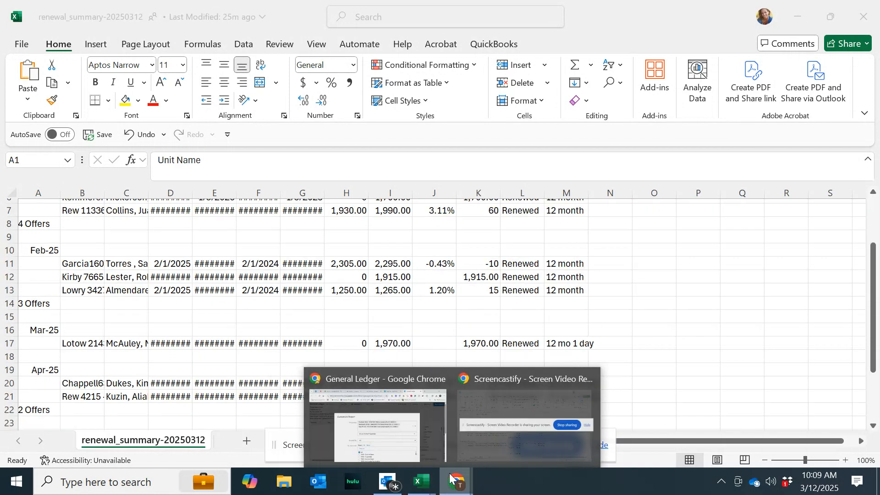
left_click(444, 442)
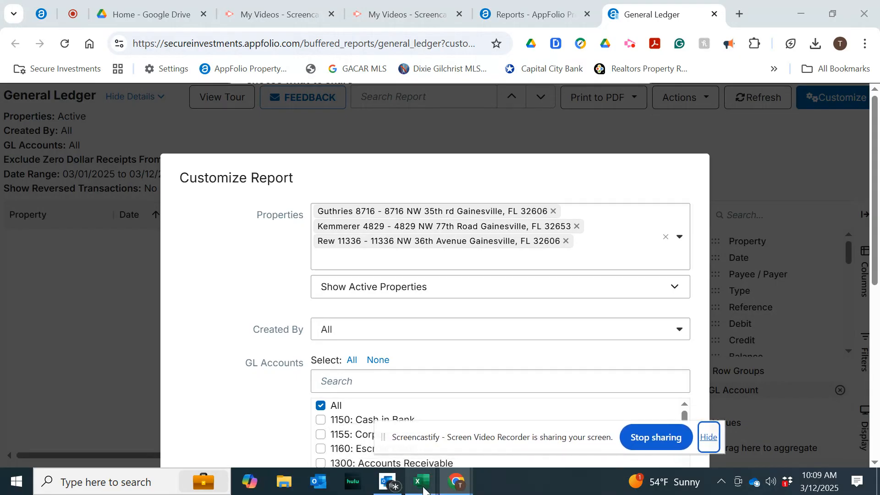
mouse_move(423, 490)
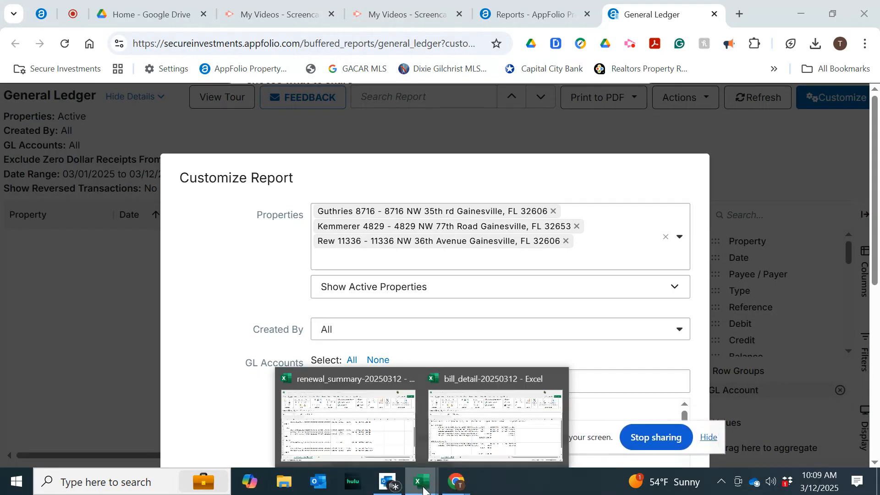
left_click(364, 438)
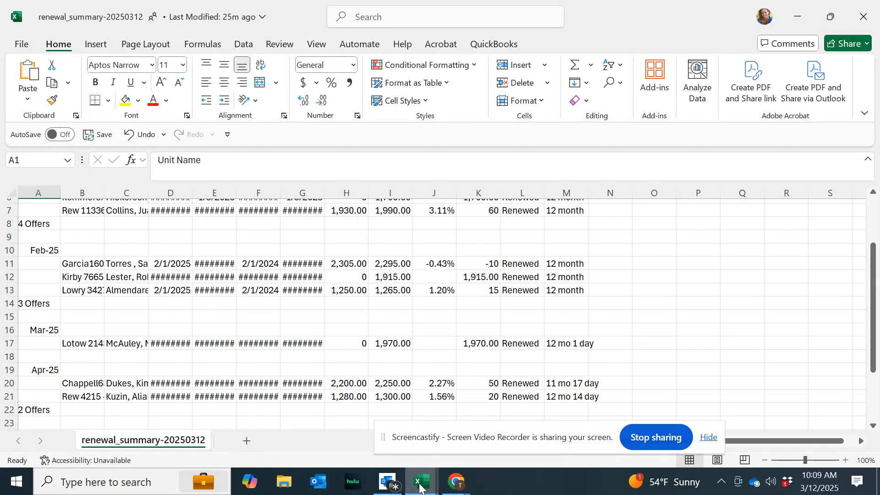
mouse_move(456, 483)
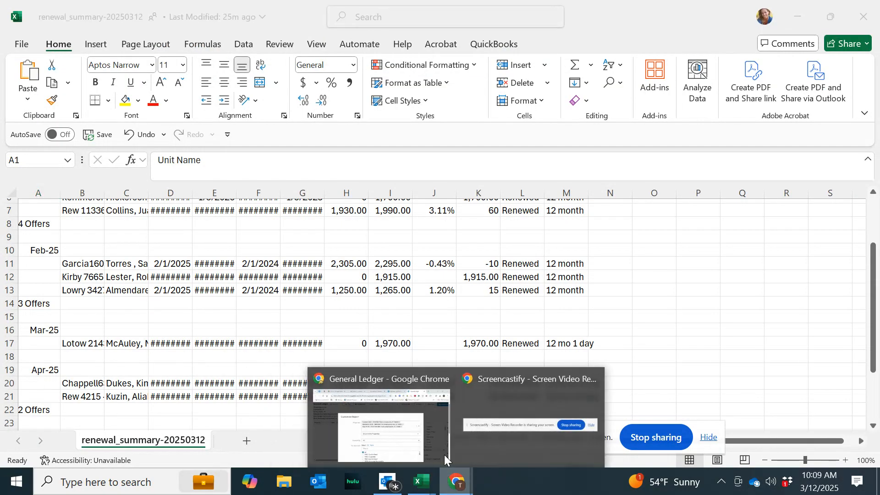
left_click(419, 427)
type("g")
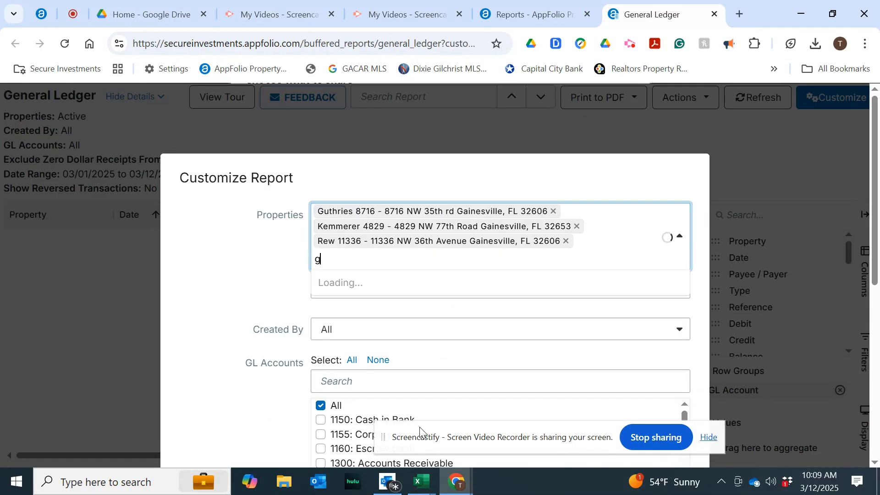
type("arc")
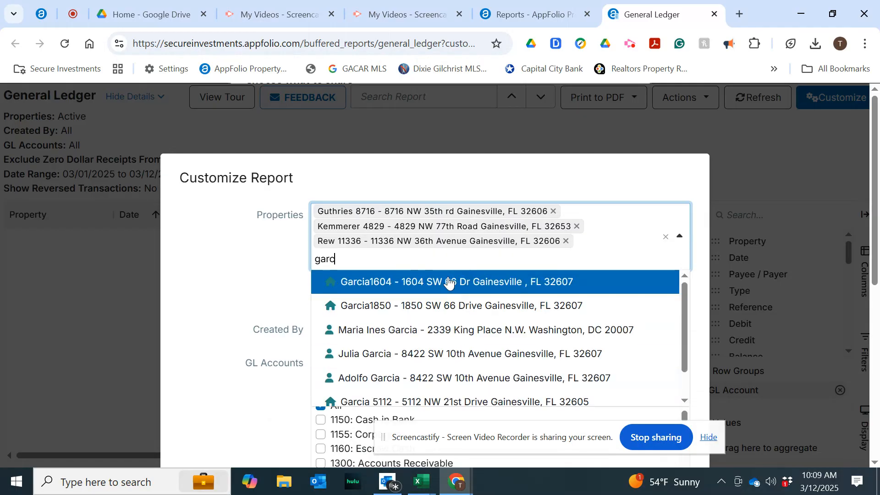
left_click(448, 280)
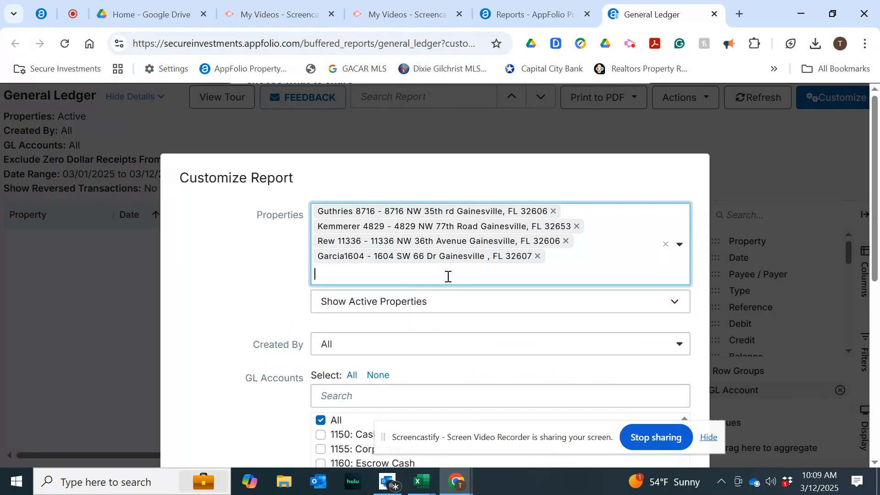
type("lo")
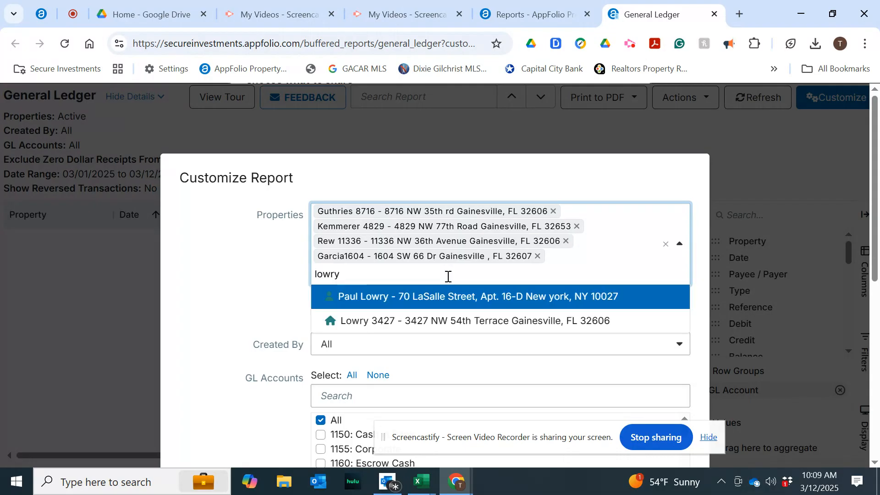
type("wry")
left_click(397, 322)
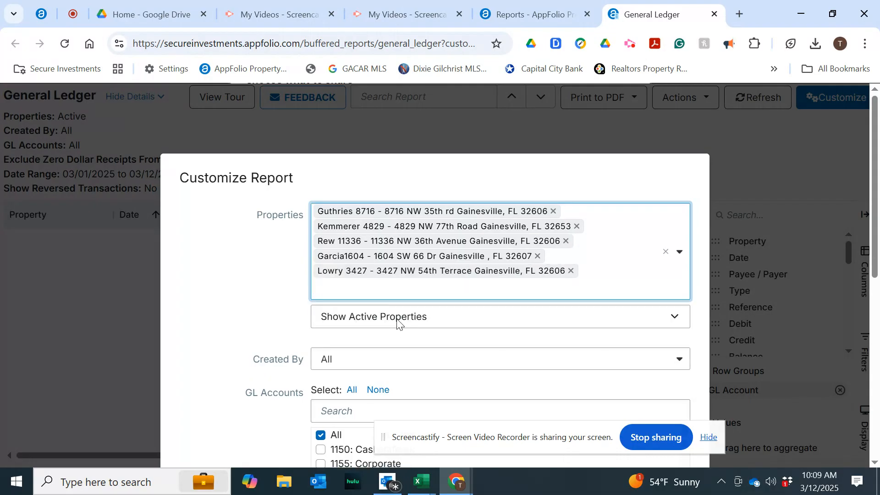
mouse_move(421, 481)
mouse_move(382, 448)
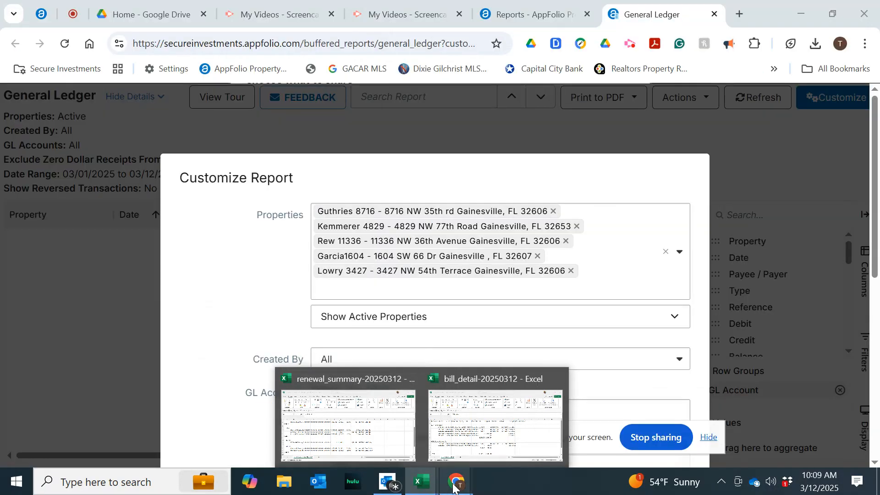
left_click(385, 297)
type("kirby")
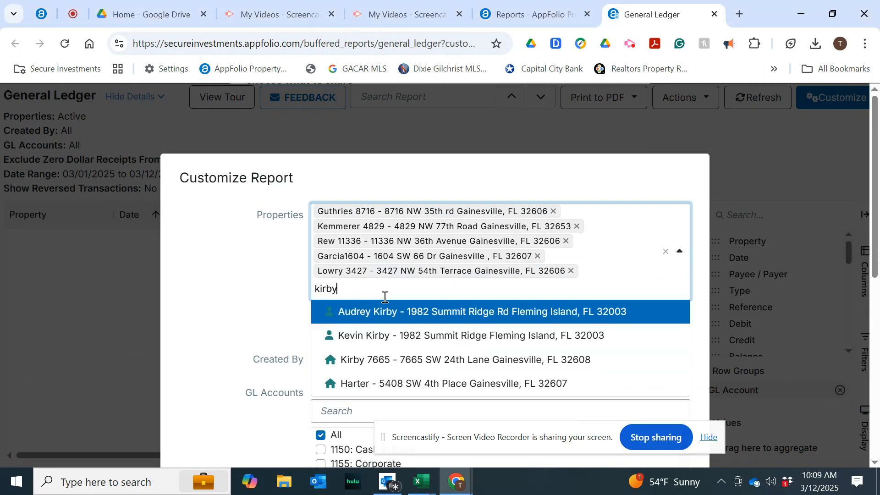
left_click(371, 362)
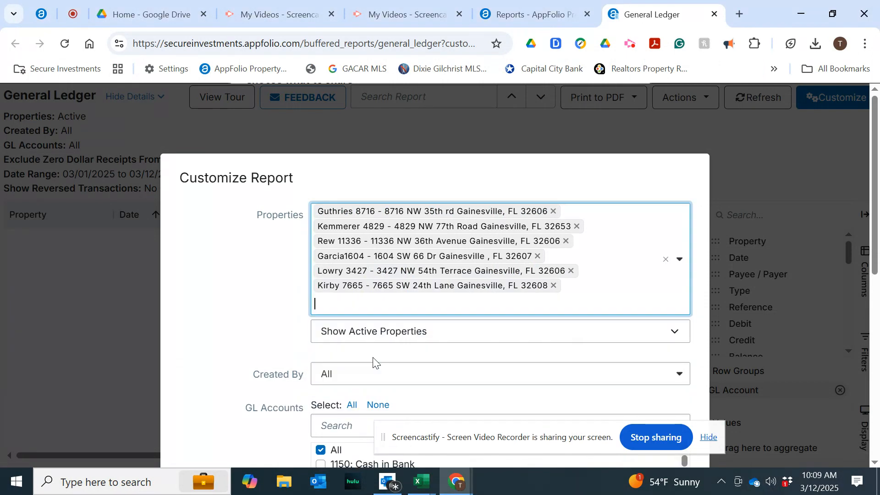
Limit the report's GL accounts to only 6272: Lease Renewal fee.
scroll(269, 348, "down", 3)
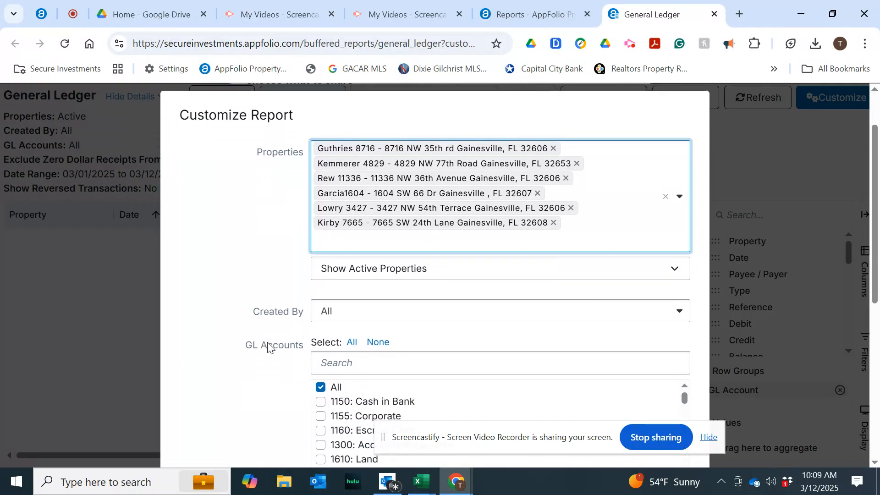
scroll(270, 349, "down", 2)
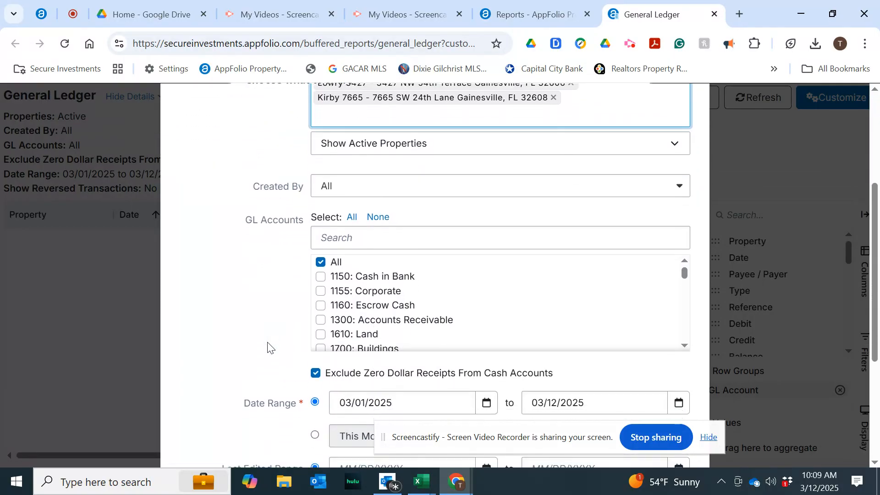
scroll(349, 308, "down", 3)
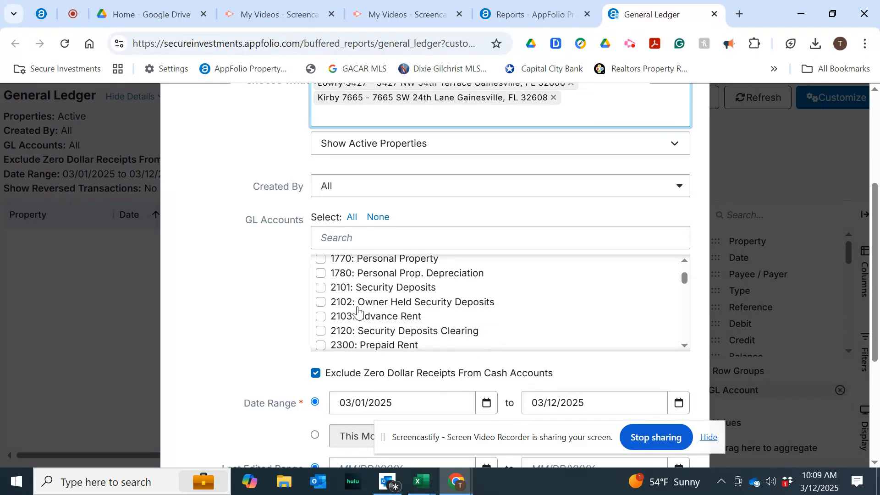
scroll(357, 308, "up", 3)
scroll(357, 308, "down", 3)
scroll(355, 308, "up", 2)
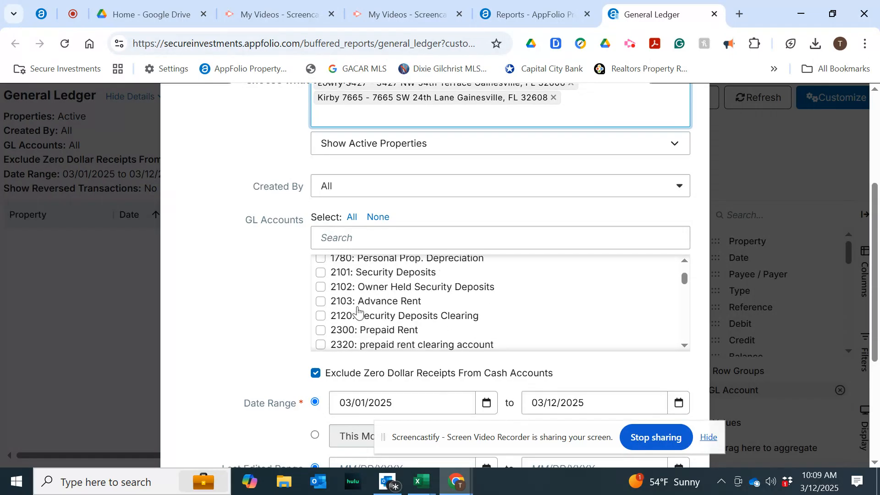
left_click(378, 217)
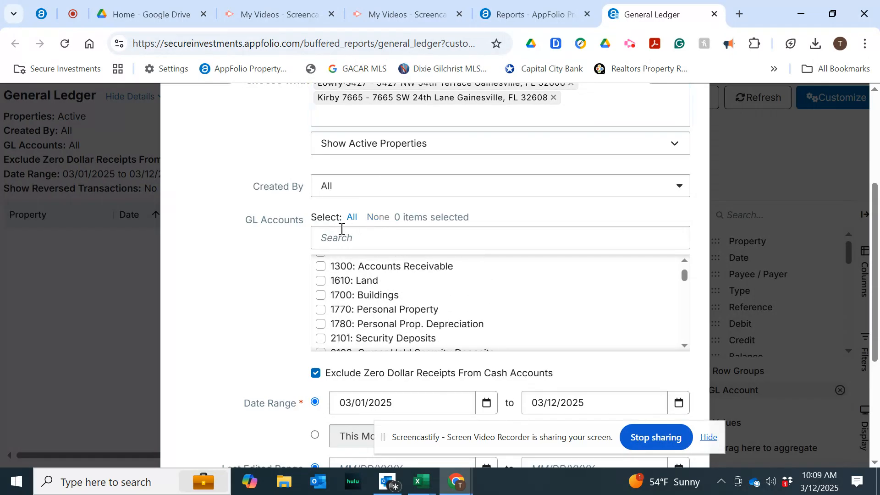
left_click(364, 238)
type("renew")
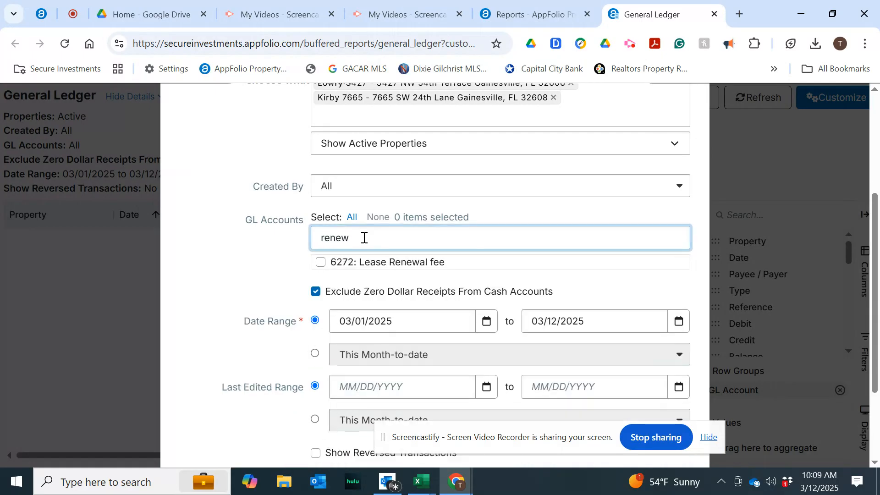
left_click(374, 269)
Set the report's start date to 12/01/2024 and update the General Ledger report.
left_click(349, 322)
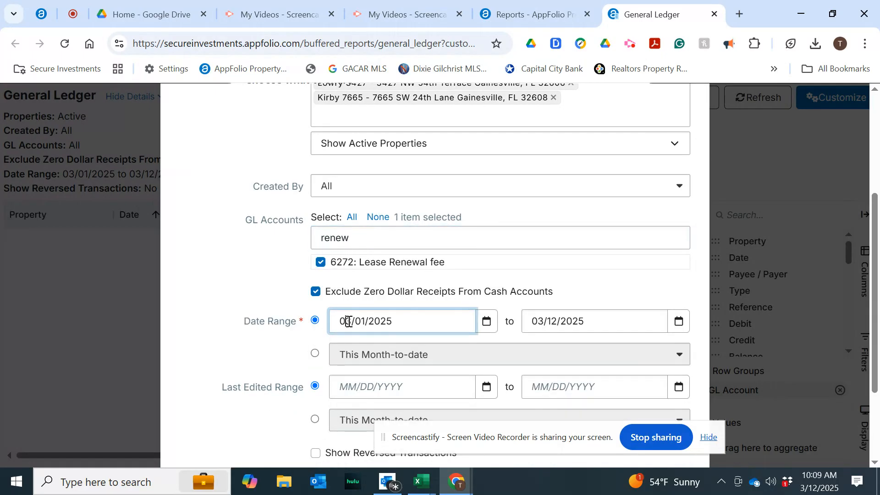
key("BackSpace")
type("12")
key("Delete")
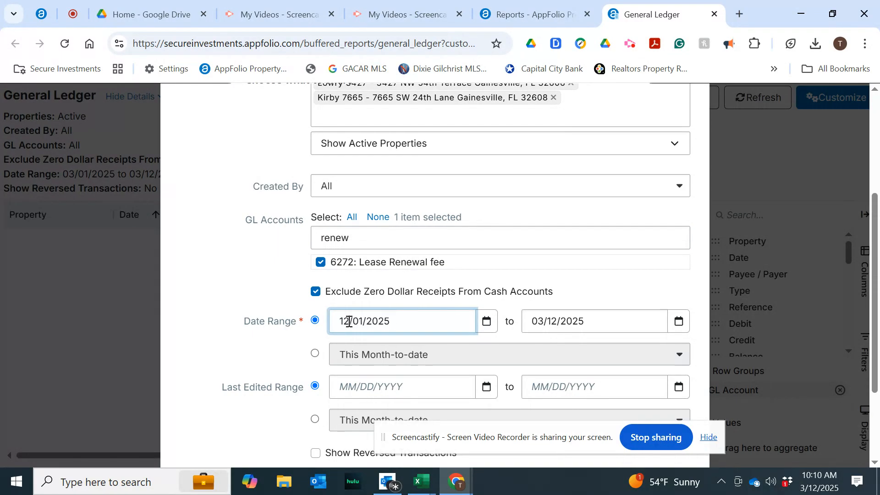
left_click(441, 319)
key("BackSpace")
type("4")
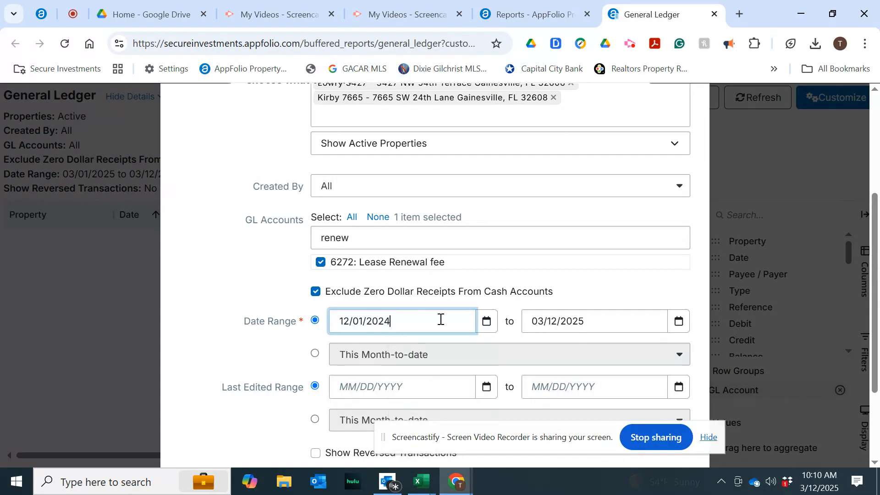
scroll(287, 361, "down", 3)
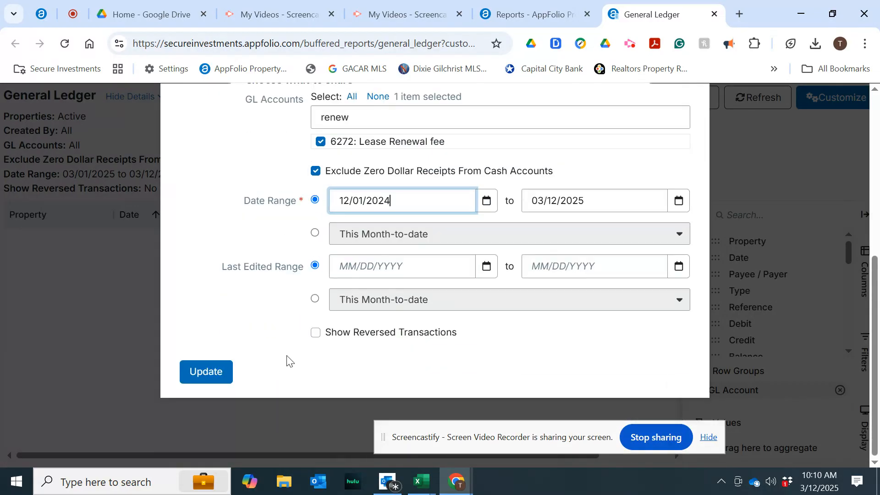
left_click(214, 372)
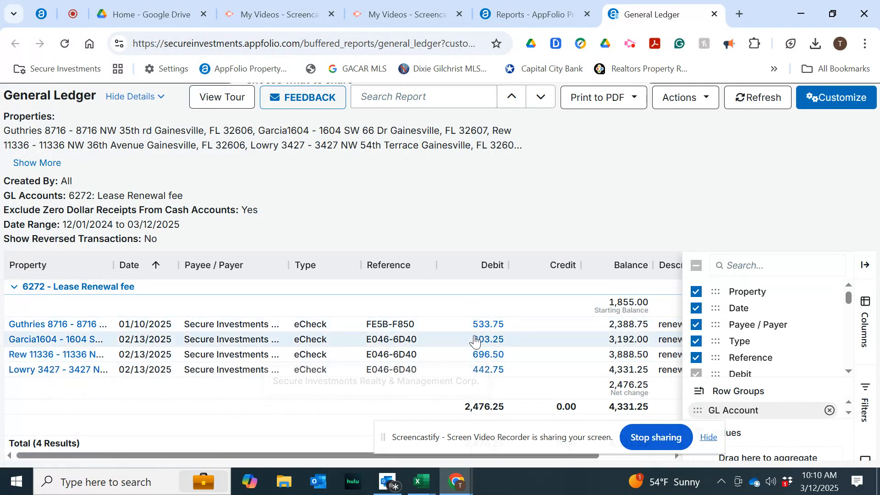
scroll(475, 342, "right", 3)
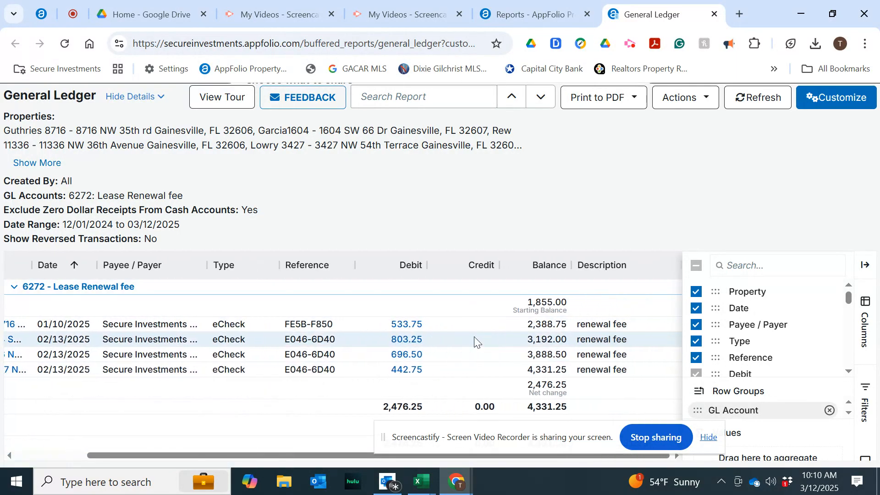
scroll(295, 388, "left", 3)
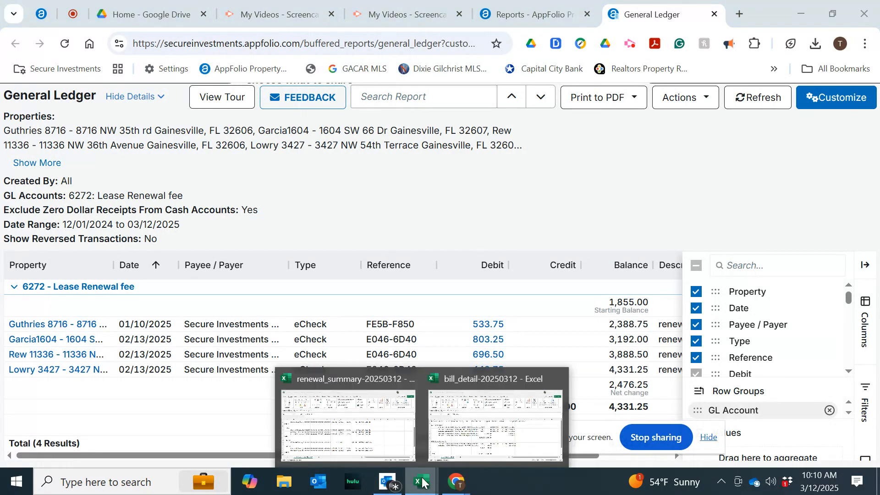
left_click(362, 434)
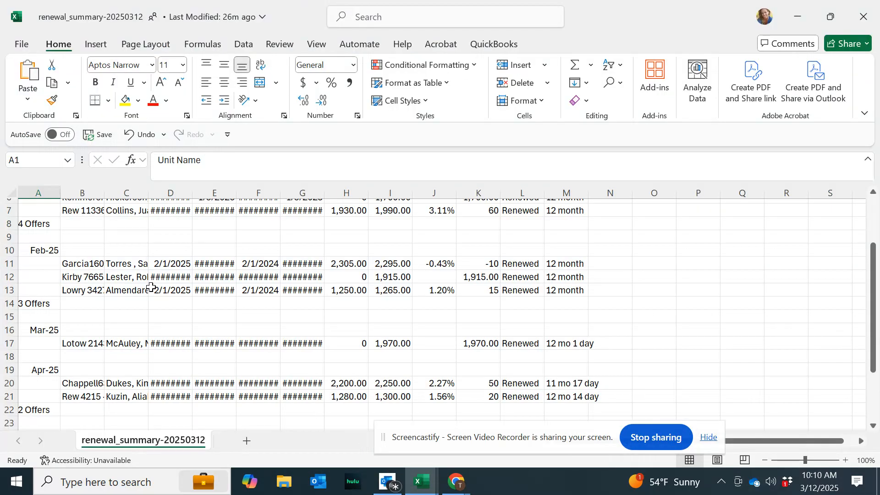
scroll(151, 287, "up", 2)
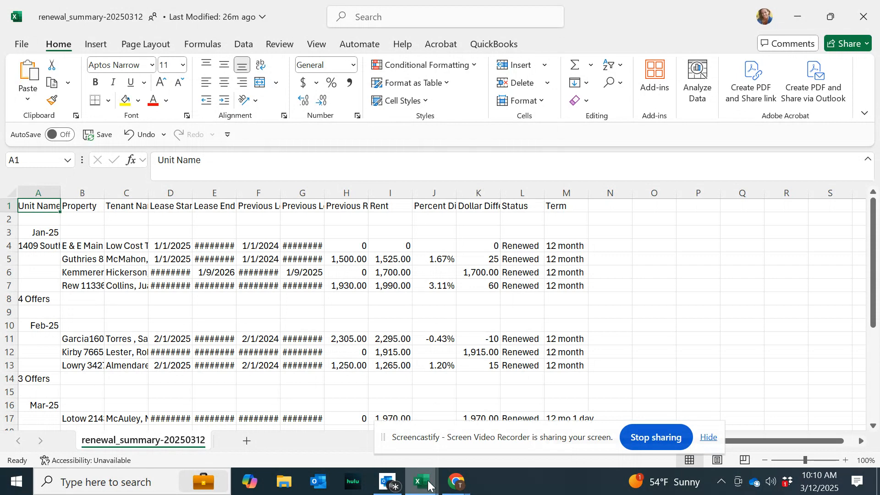
mouse_move(456, 482)
left_click(356, 424)
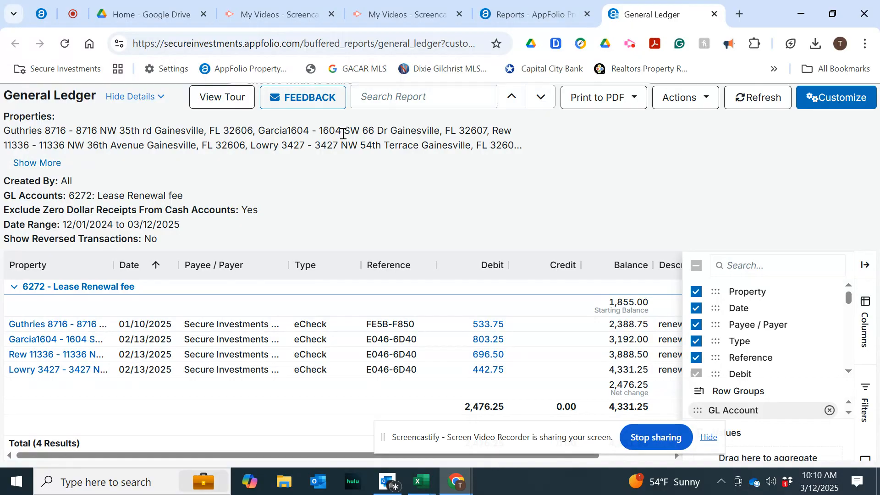
left_click(828, 100)
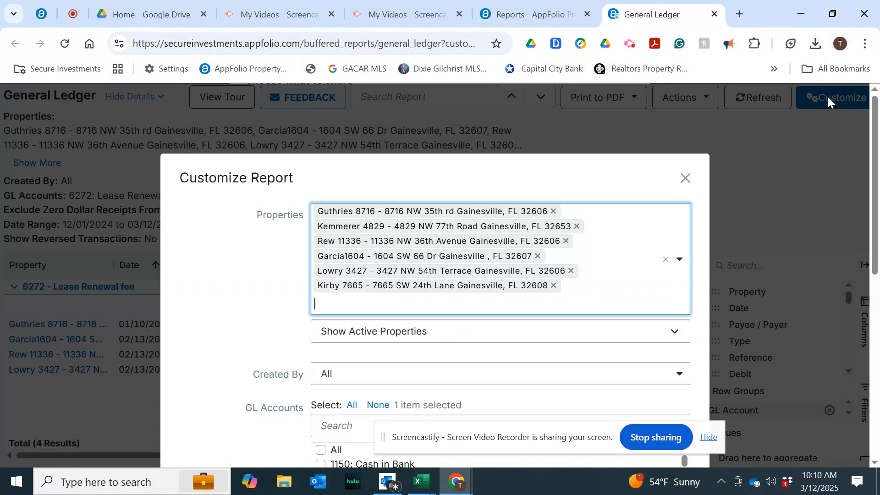
left_click(553, 212)
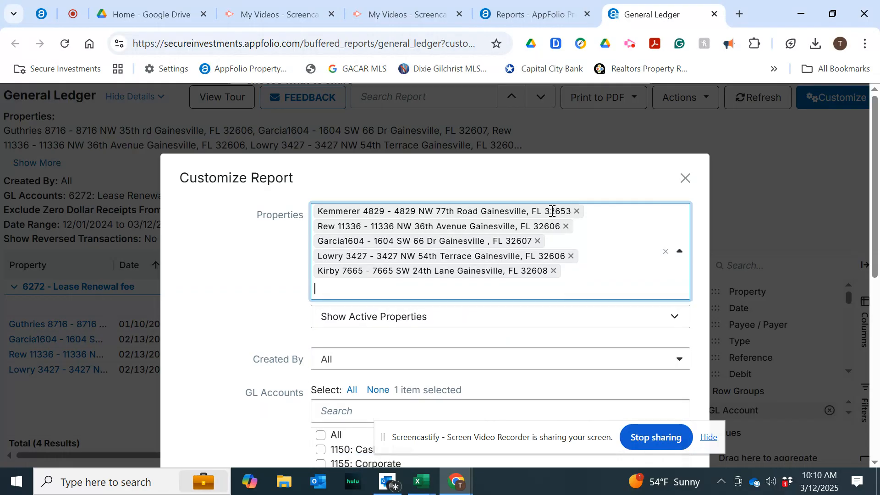
left_click(566, 226)
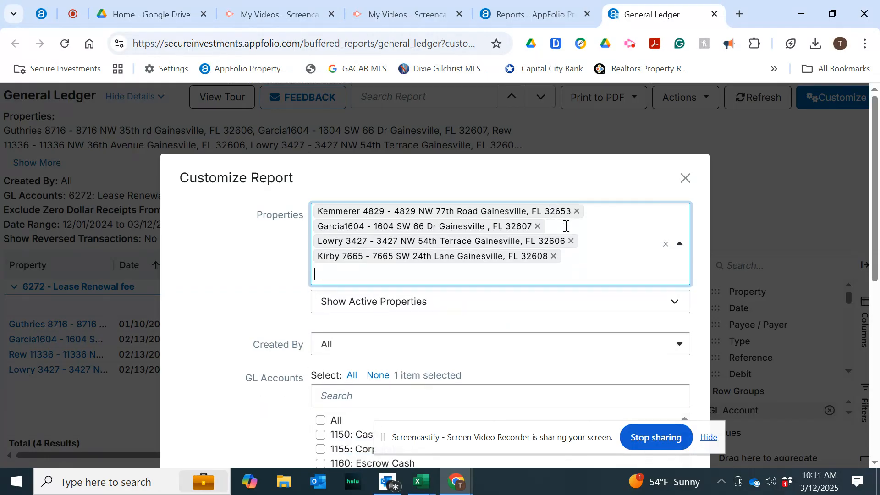
left_click(537, 227)
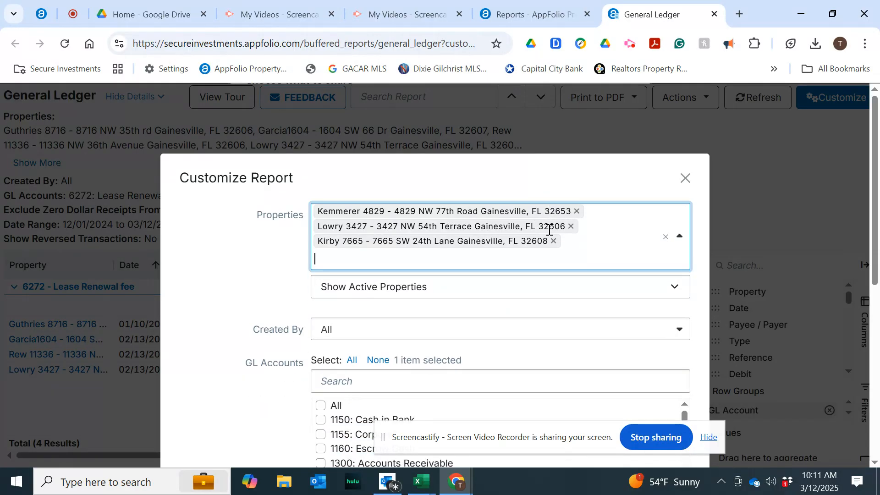
left_click(570, 226)
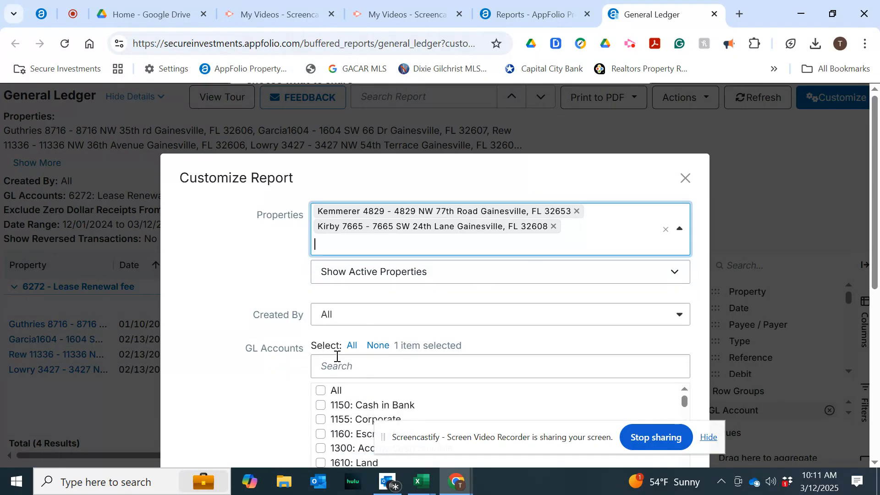
Set the start date to 10/01/2024 and update the report for the remaining properties.
scroll(337, 356, "down", 5)
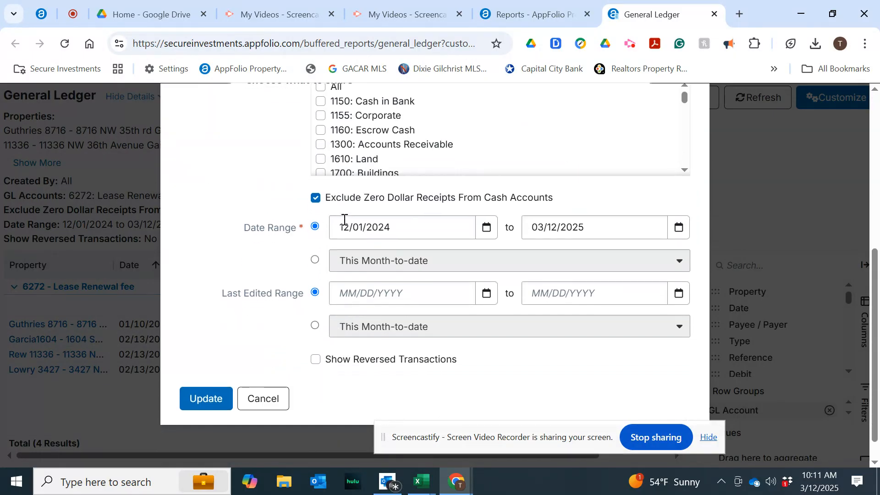
left_click(348, 223)
key("BackSpace")
type("0")
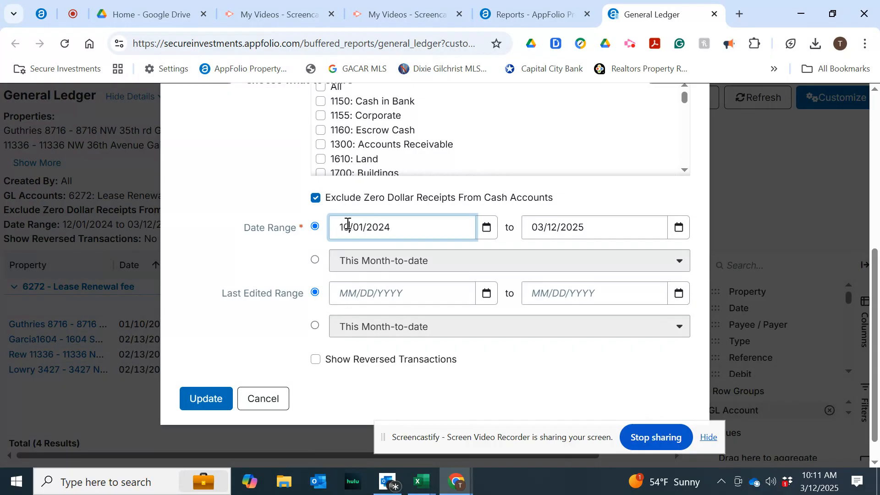
left_click(212, 396)
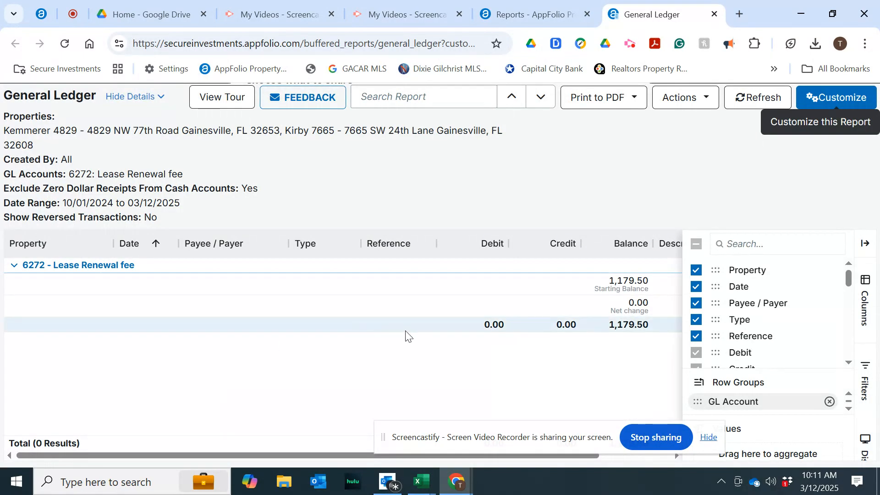
scroll(406, 337, "right", 2)
scroll(407, 337, "left", 2)
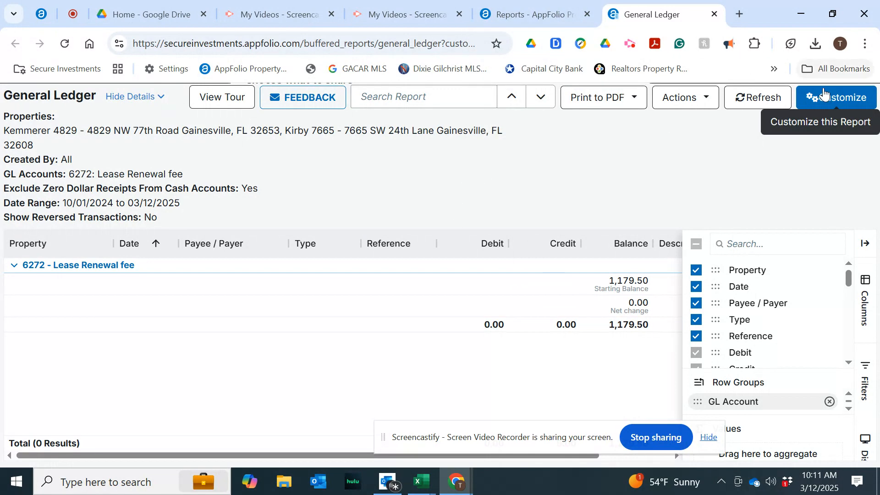
Add 6271: Leasing fee to the report's GL accounts alongside Lease Renewal fee and update the General Ledger report.
left_click(811, 101)
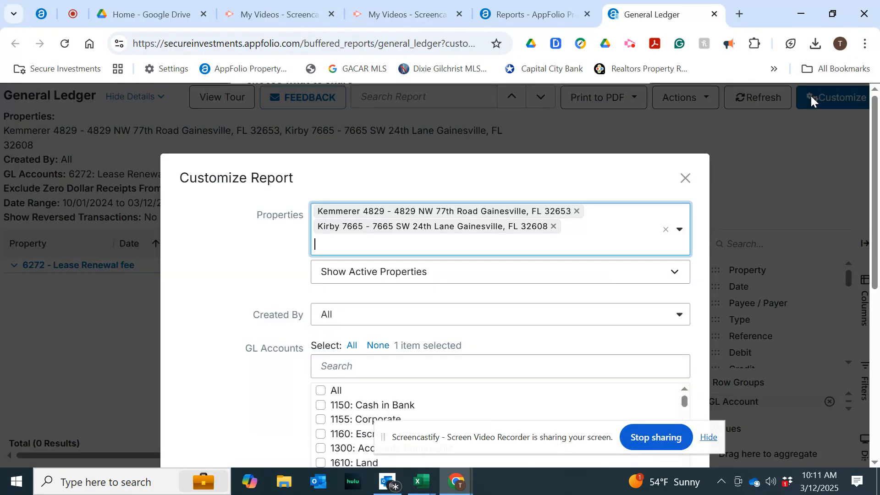
scroll(255, 397, "down", 5)
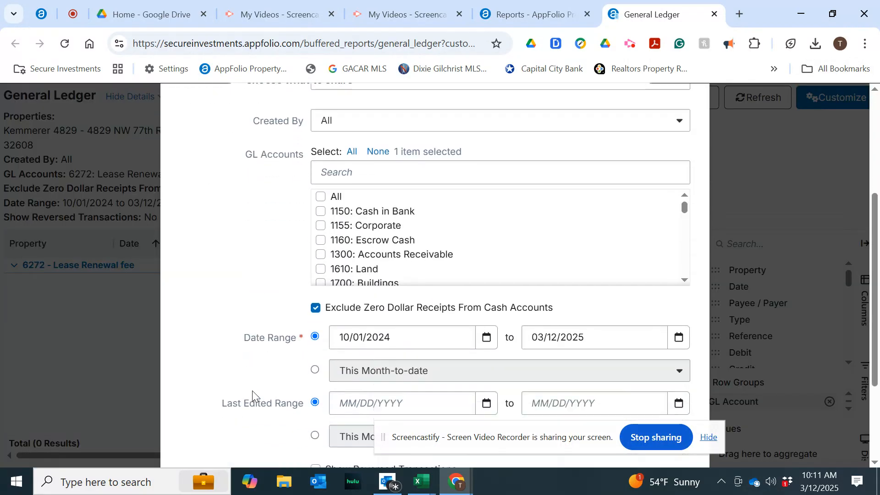
left_click(352, 164)
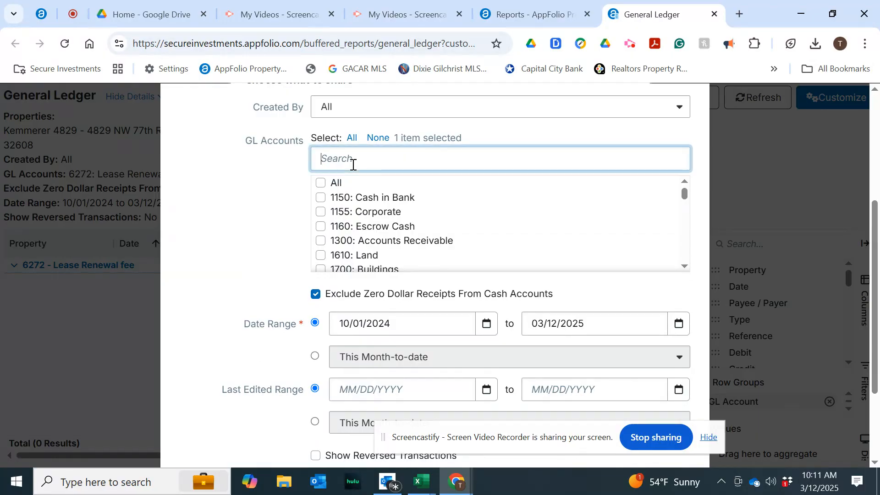
type("leas")
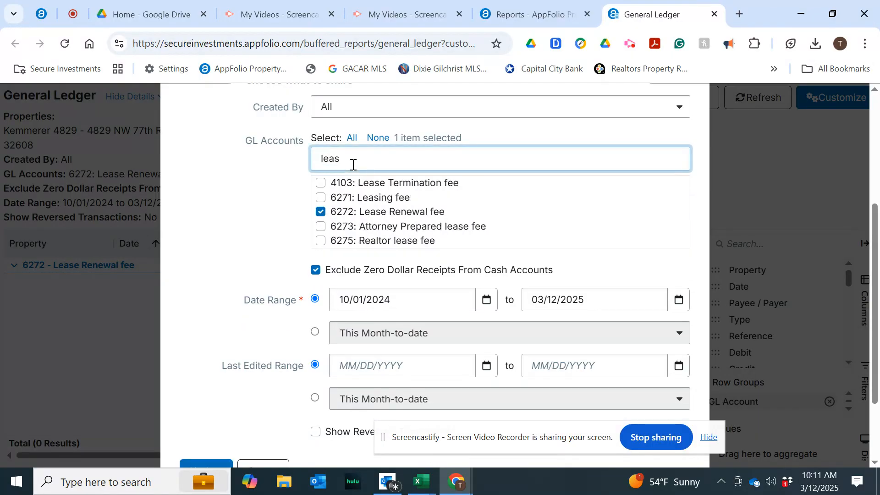
left_click(321, 198)
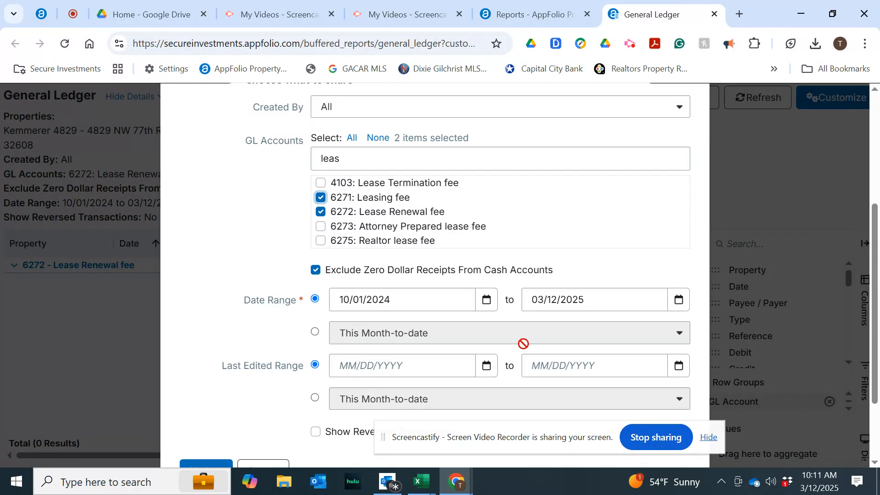
scroll(506, 300, "down", 1)
scroll(506, 300, "down", 2)
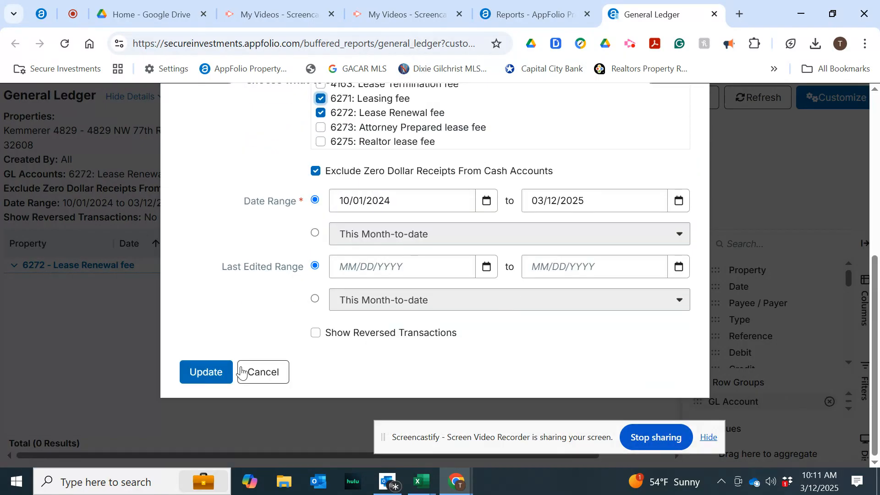
left_click(217, 374)
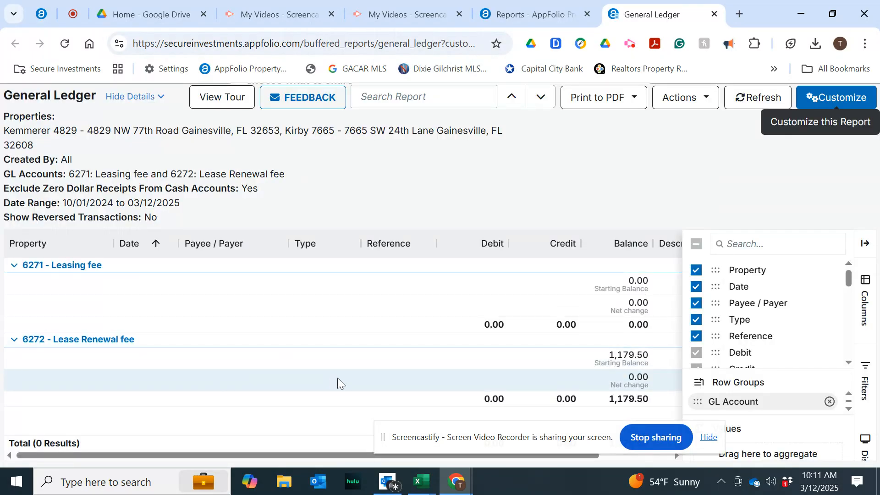
Switch to Excel to review the renewal_summary-20250312 workbook.
scroll(338, 381, "right", 2)
scroll(338, 381, "left", 2)
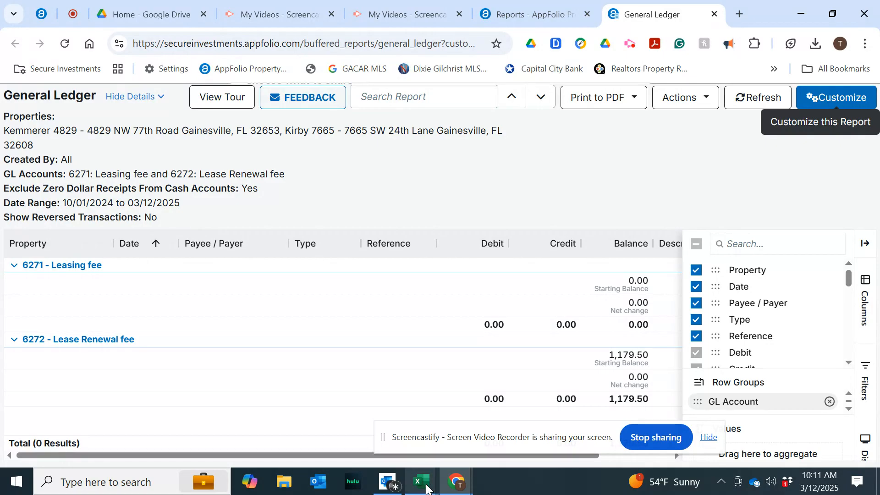
mouse_move(427, 489)
left_click(400, 447)
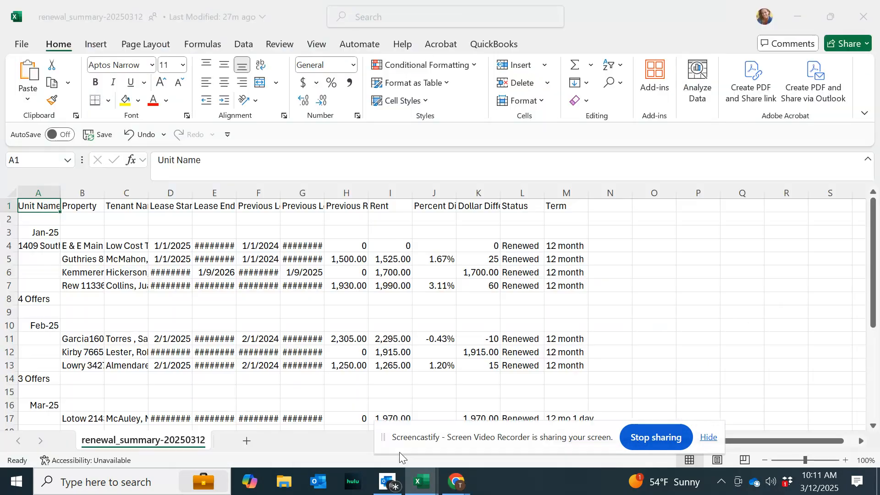